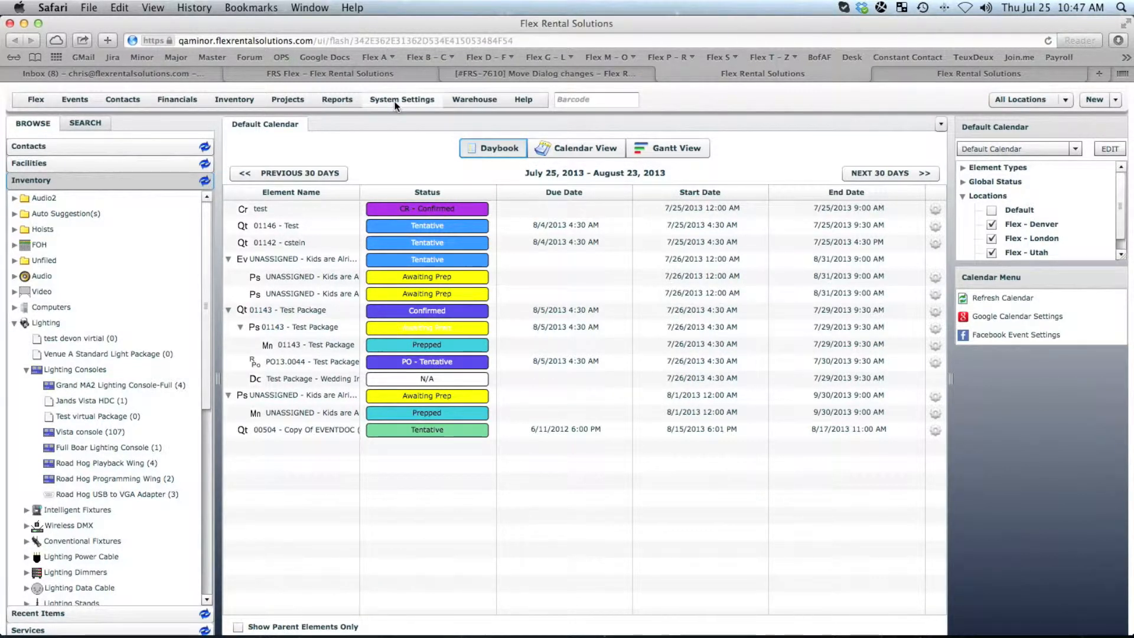
# - Open the Sales Tax Rules settings
pyautogui.click(400, 100)
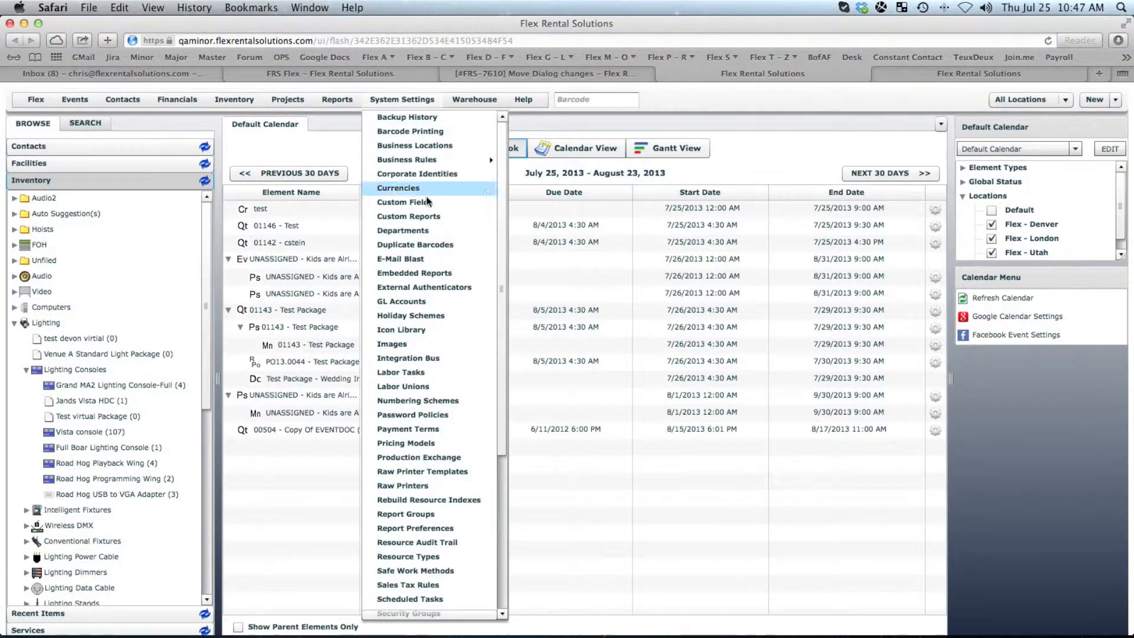
pyautogui.moveTo(498, 429); pyautogui.dragTo(504, 502)
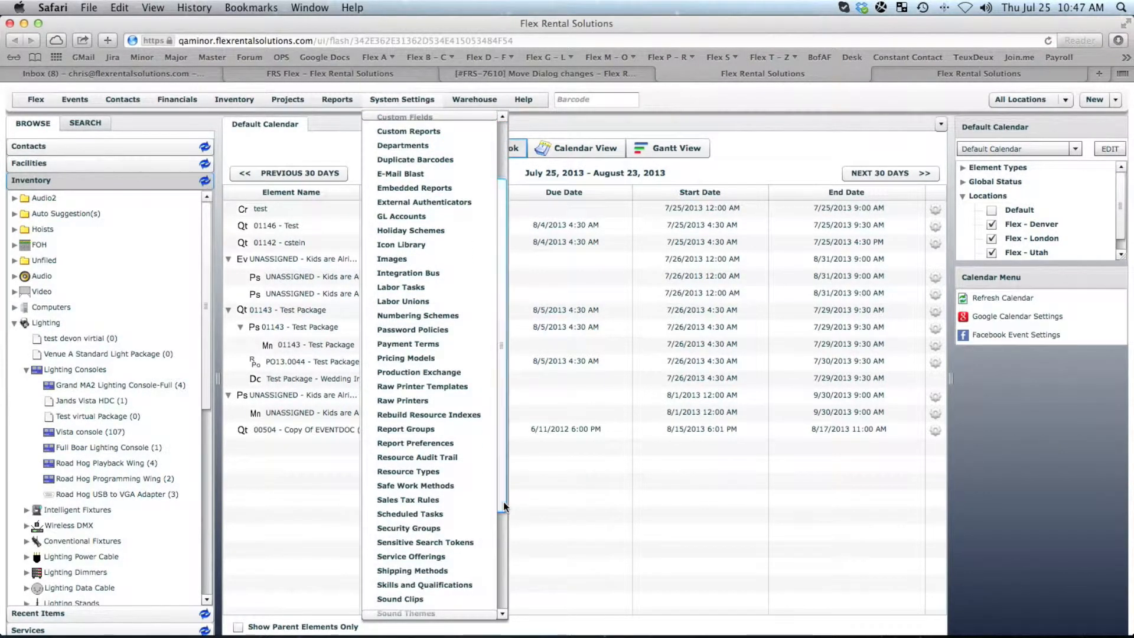
pyautogui.click(417, 500)
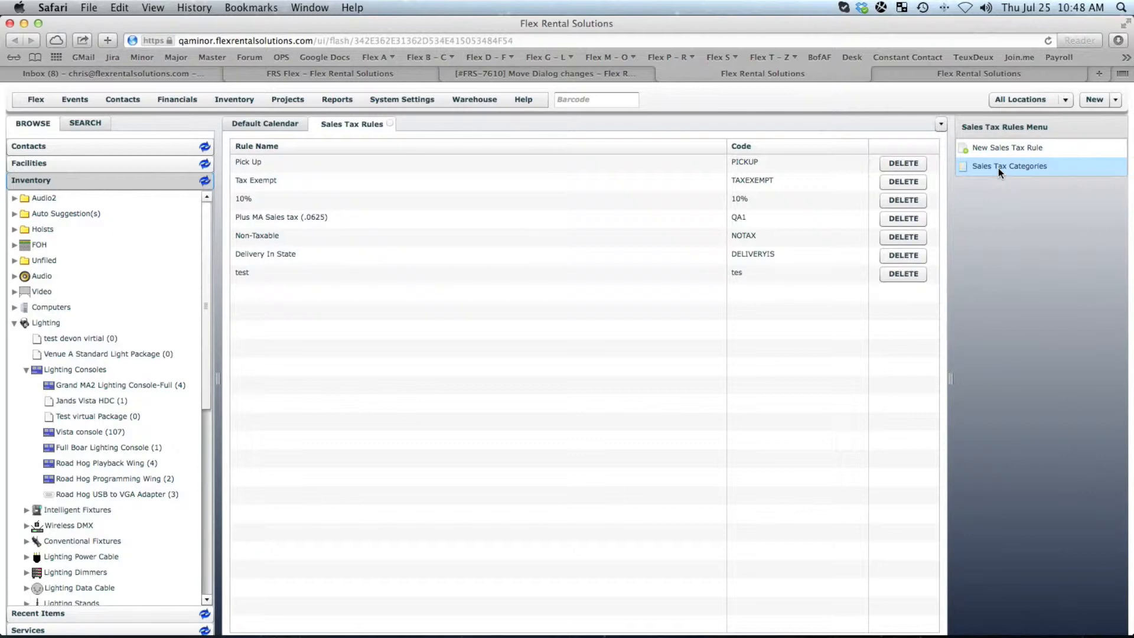
# - Open the sales tax categories list and inspect the Local category's settings
pyautogui.click(999, 168)
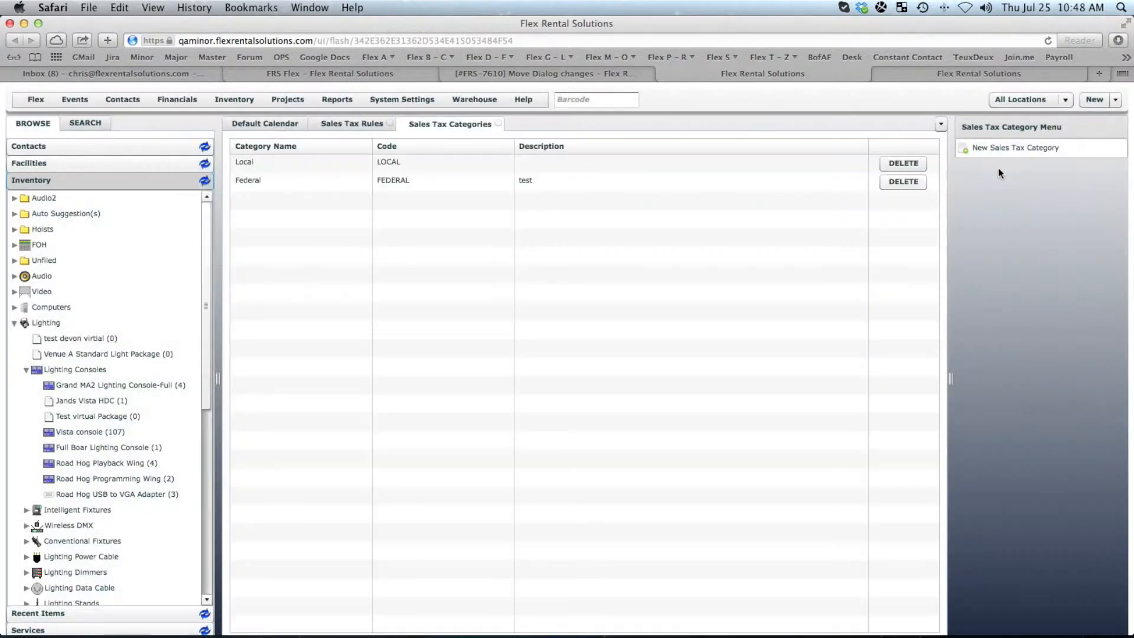
pyautogui.doubleClick(268, 170)
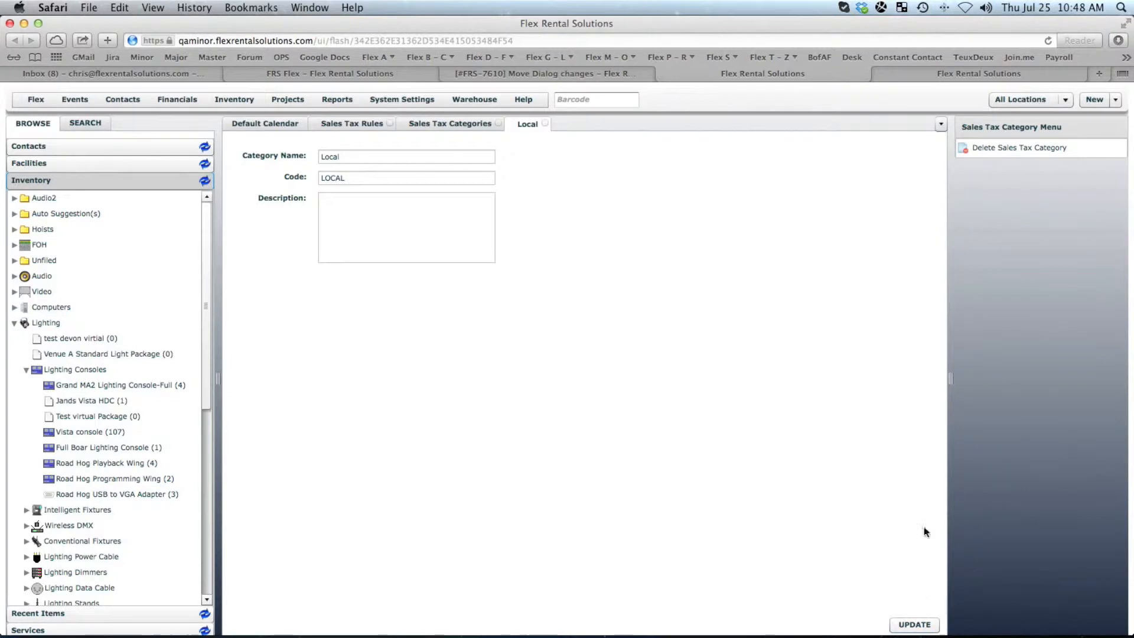
pyautogui.click(545, 124)
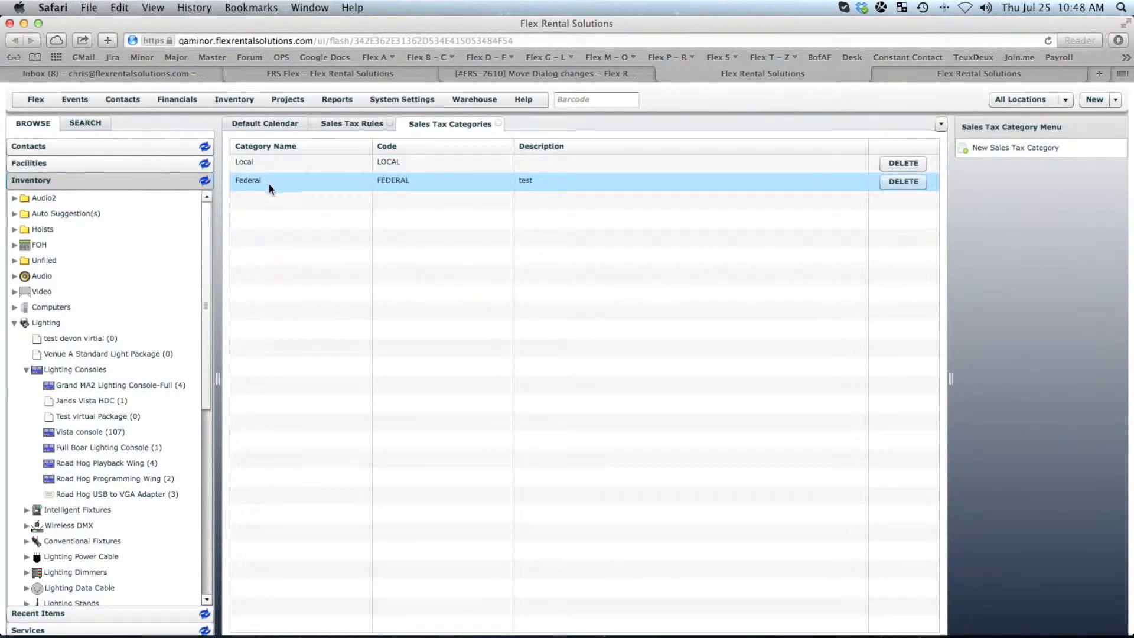
pyautogui.click(498, 123)
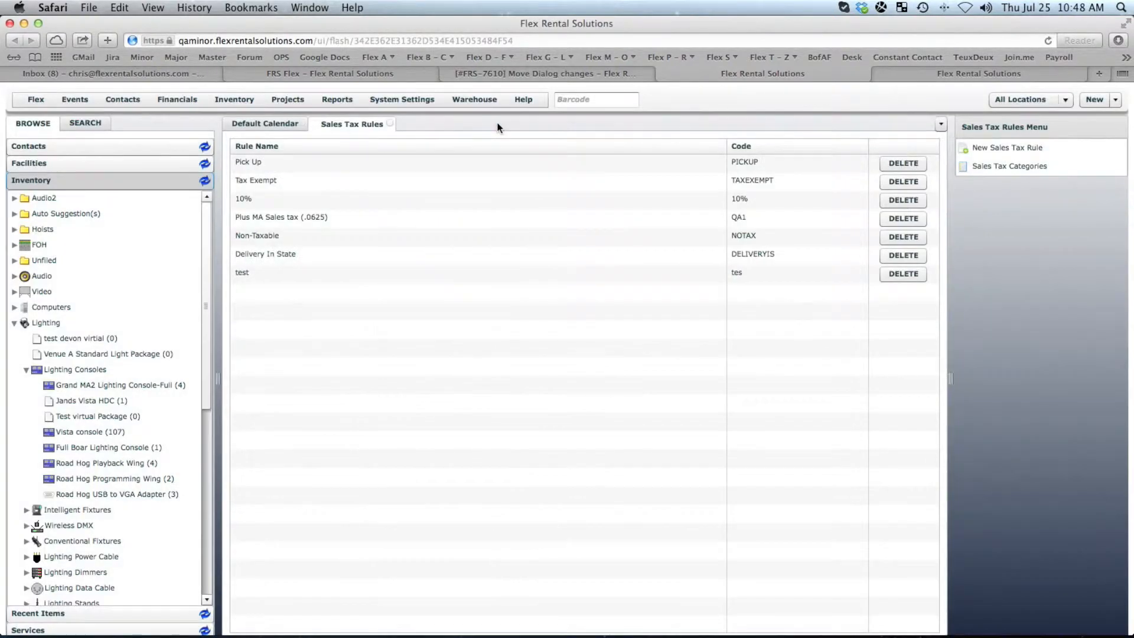
# - Open the Pick Up sales tax rule and review its tax percentages for every location and category
pyautogui.doubleClick(279, 165)
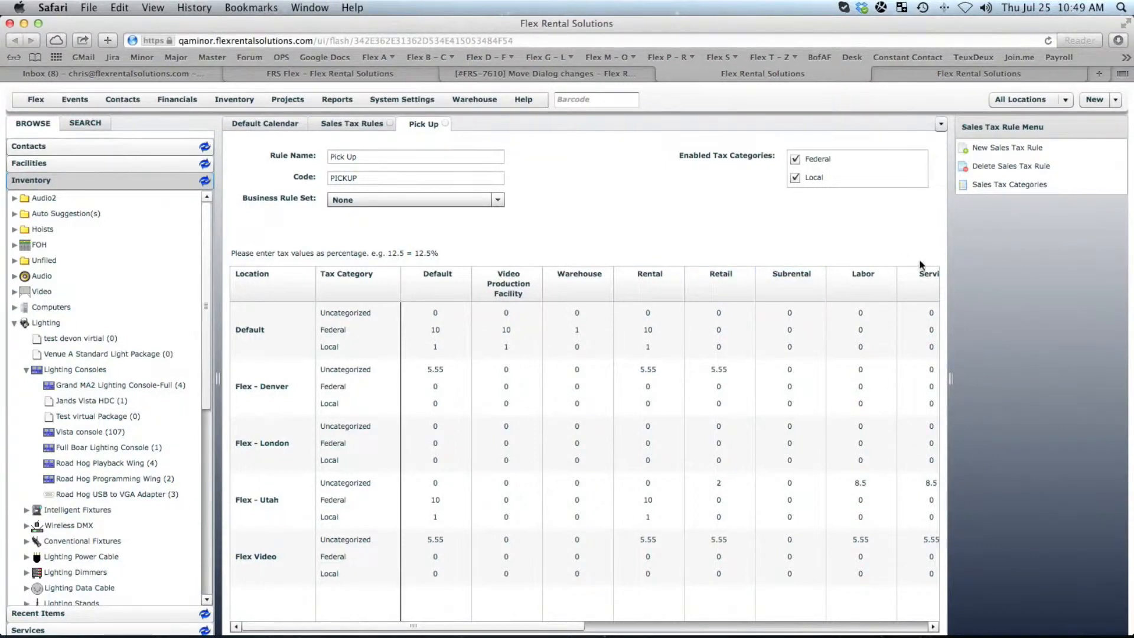
pyautogui.moveTo(582, 625); pyautogui.dragTo(919, 631)
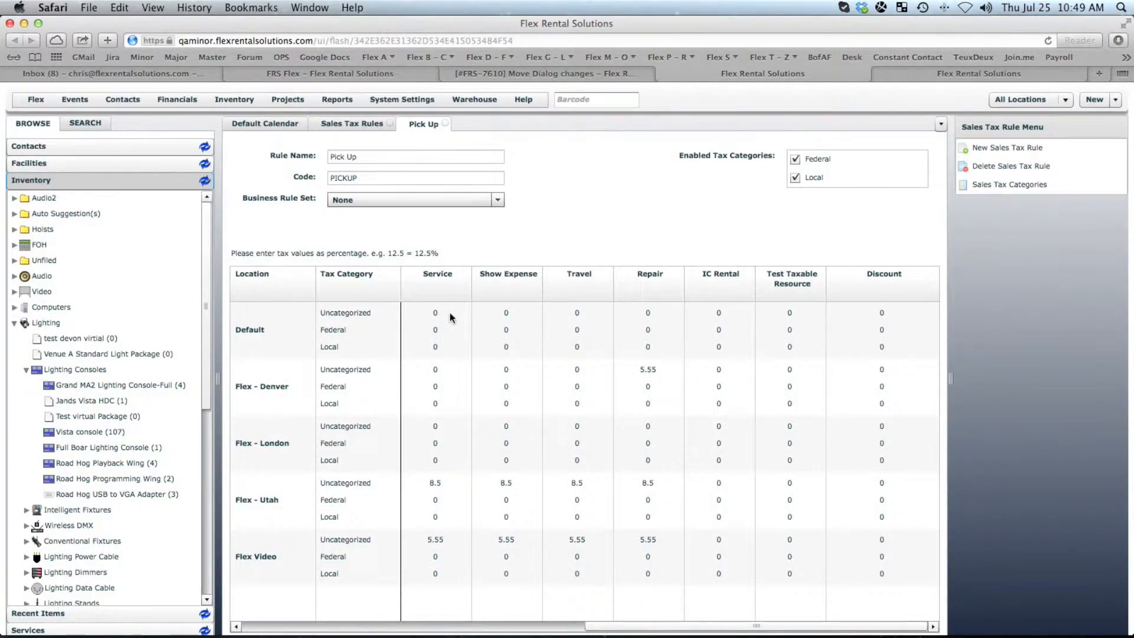
pyautogui.click(445, 123)
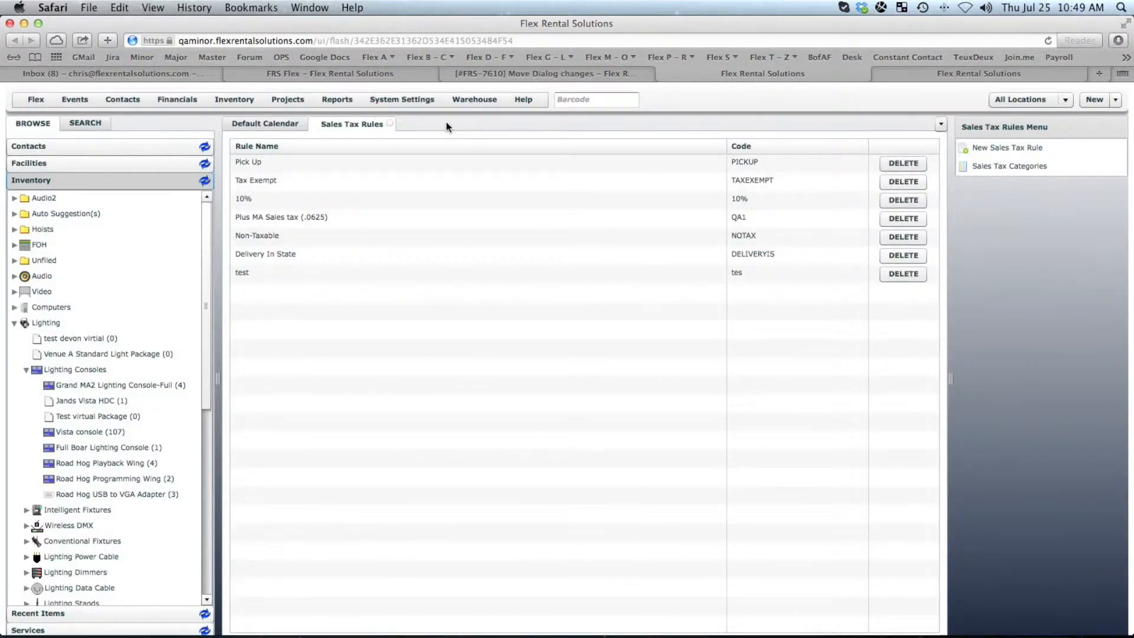
pyautogui.click(393, 124)
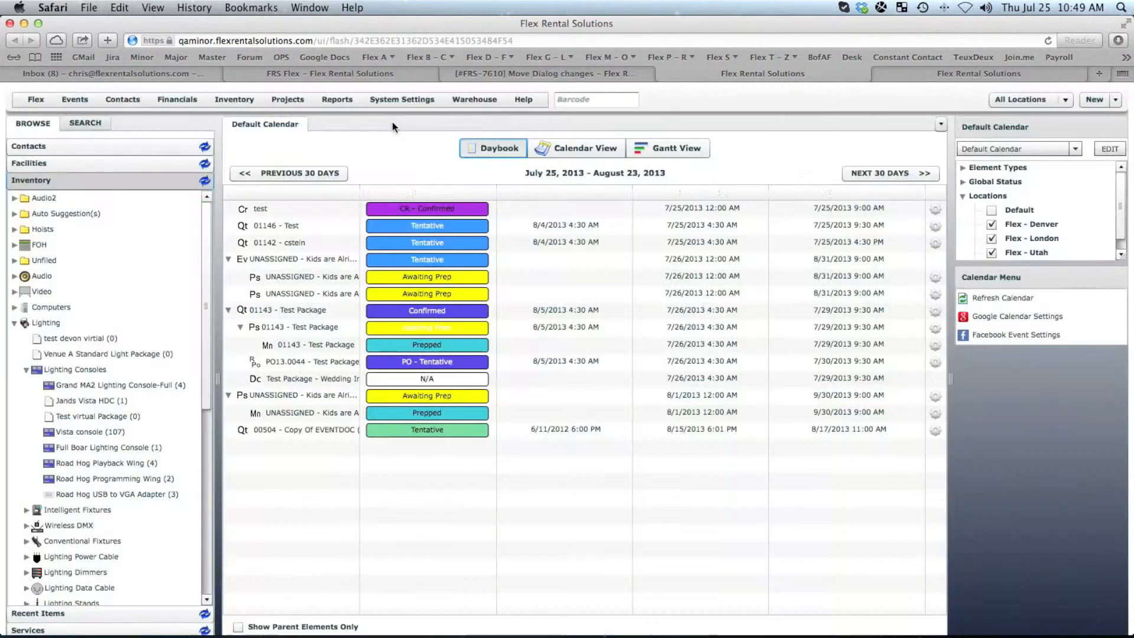
# - Open the Quote financial document definition from the project element definitions
pyautogui.click(290, 100)
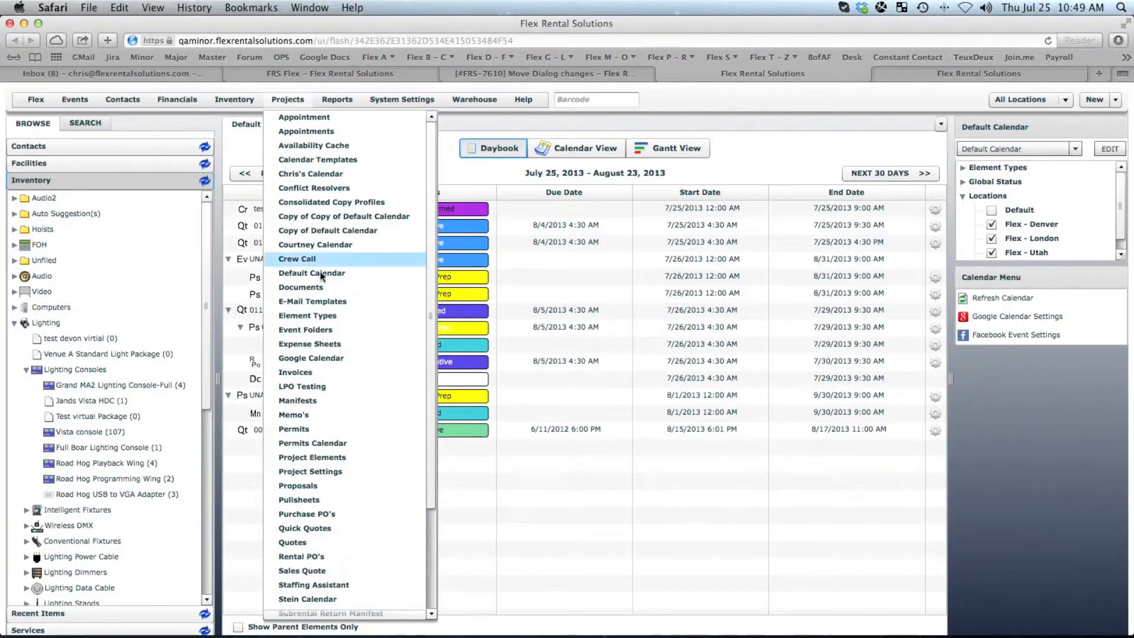
pyautogui.click(318, 457)
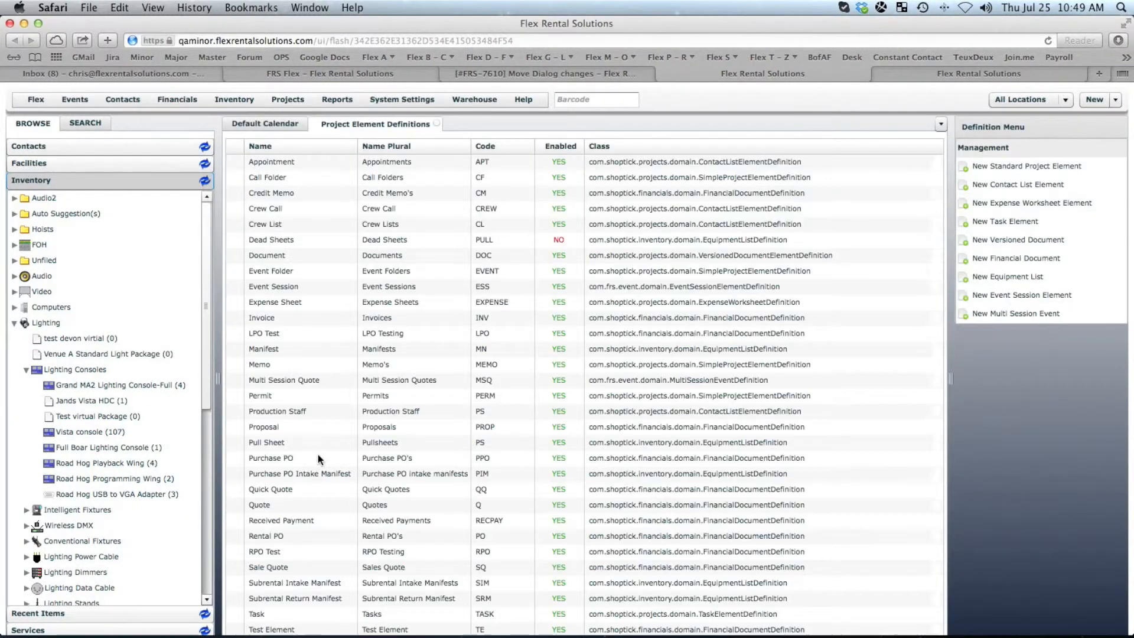
pyautogui.click(318, 458)
pyautogui.click(273, 503)
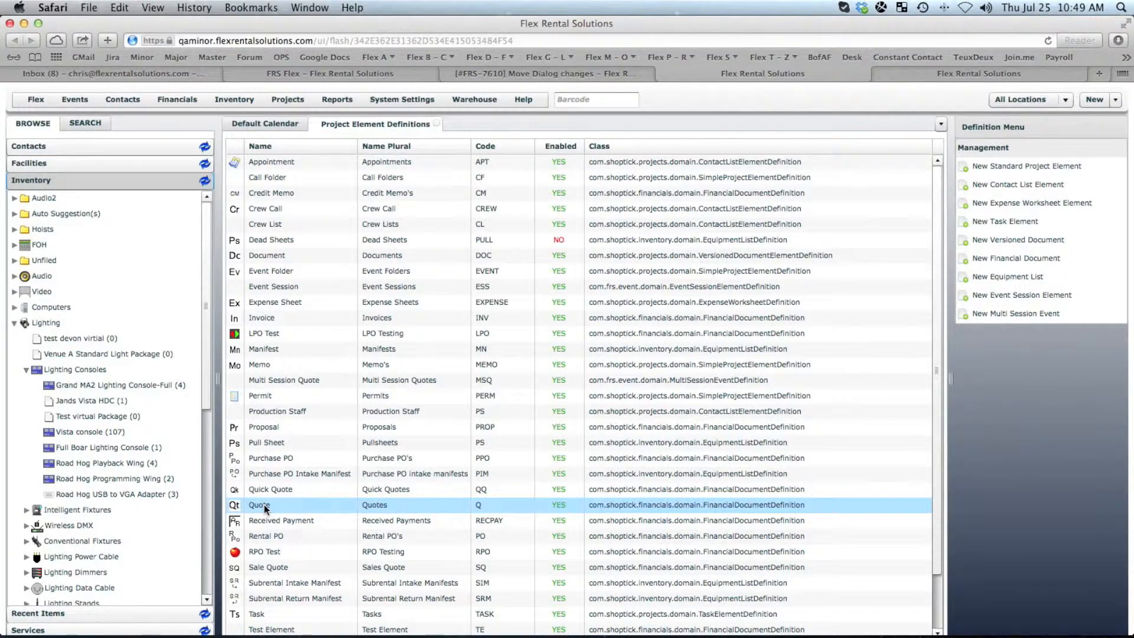
pyautogui.click(264, 505)
pyautogui.doubleClick(264, 504)
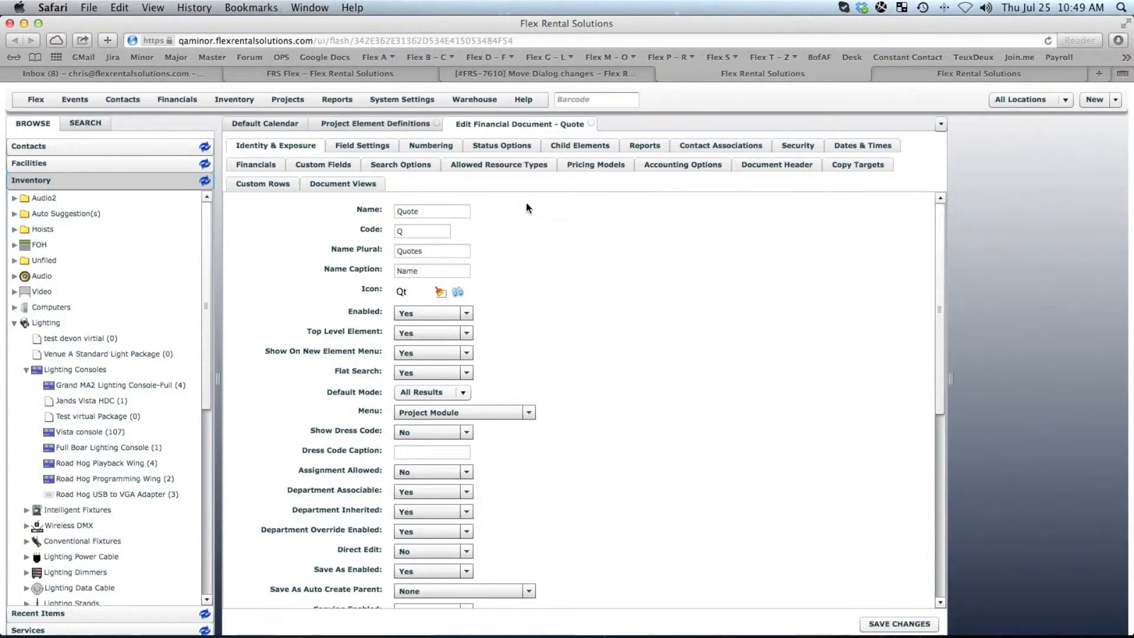
# - Review the Quote's accounting options, including its enabled sales tax rules and default sales tax rule
pyautogui.click(707, 162)
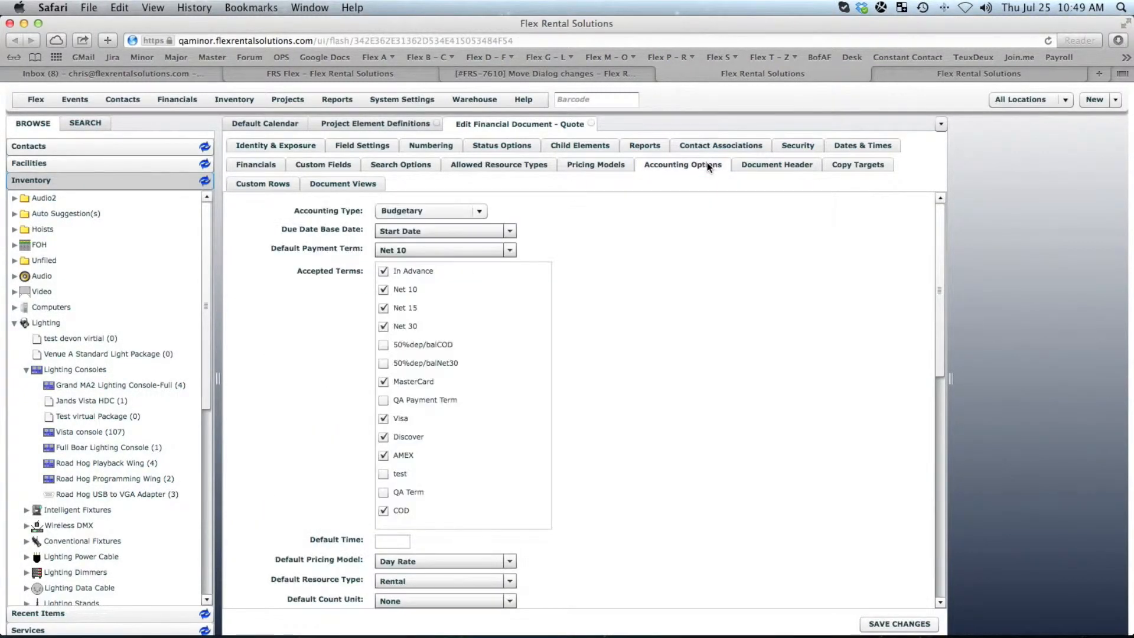
pyautogui.scroll(-1, 946, 296)
pyautogui.moveTo(947, 296); pyautogui.dragTo(943, 517)
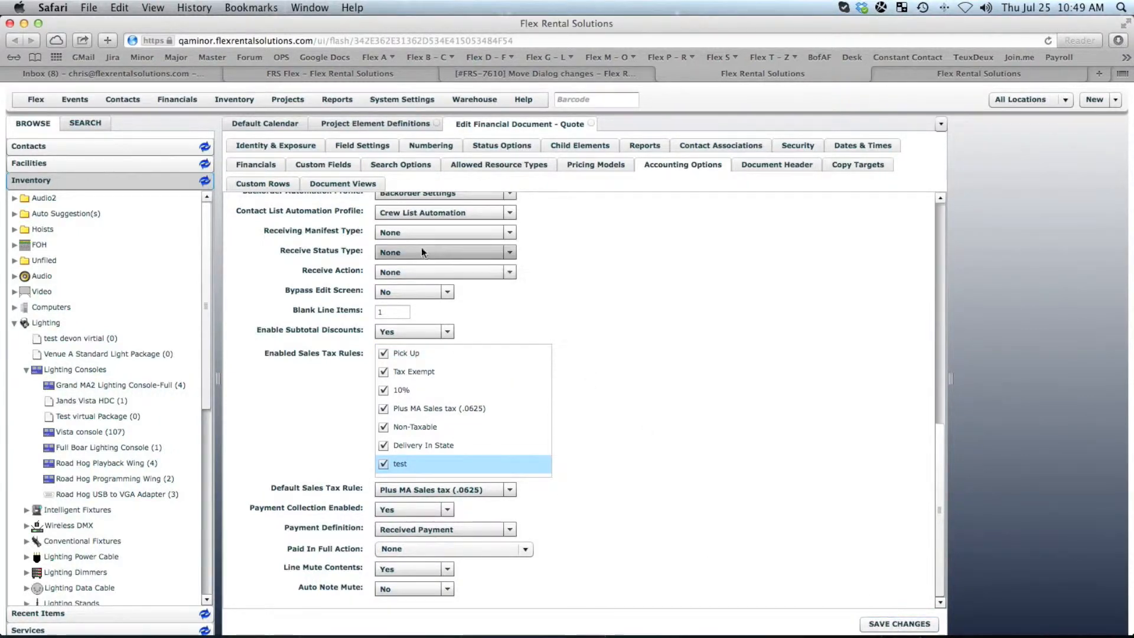
# - Open the Quote's Working View document view and expand its total block rows
pyautogui.click(357, 185)
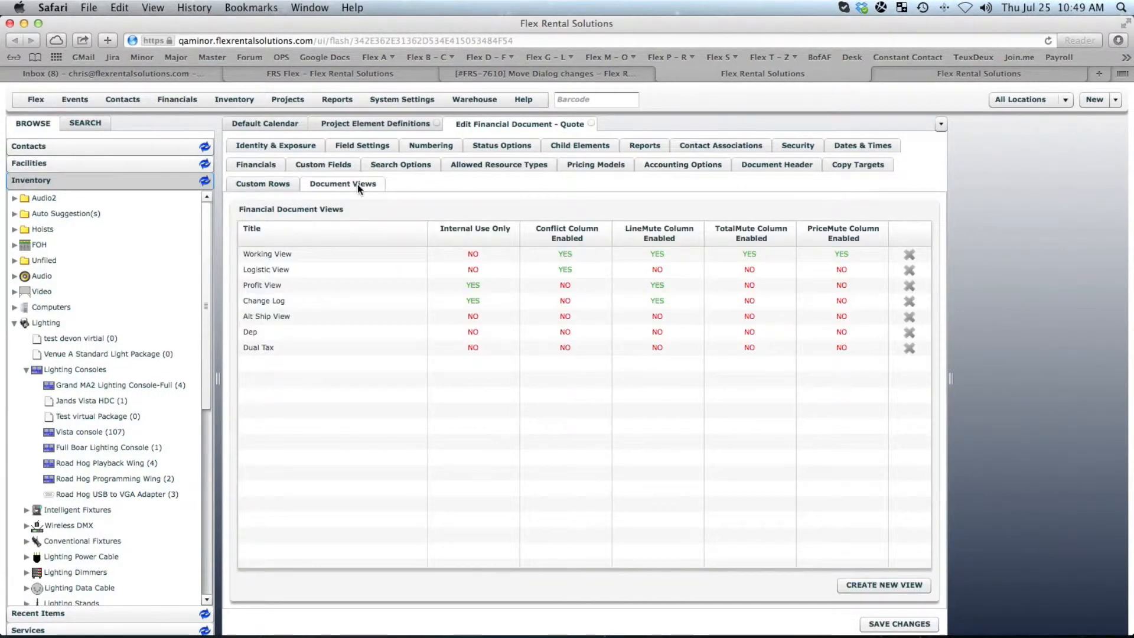
pyautogui.click(291, 254)
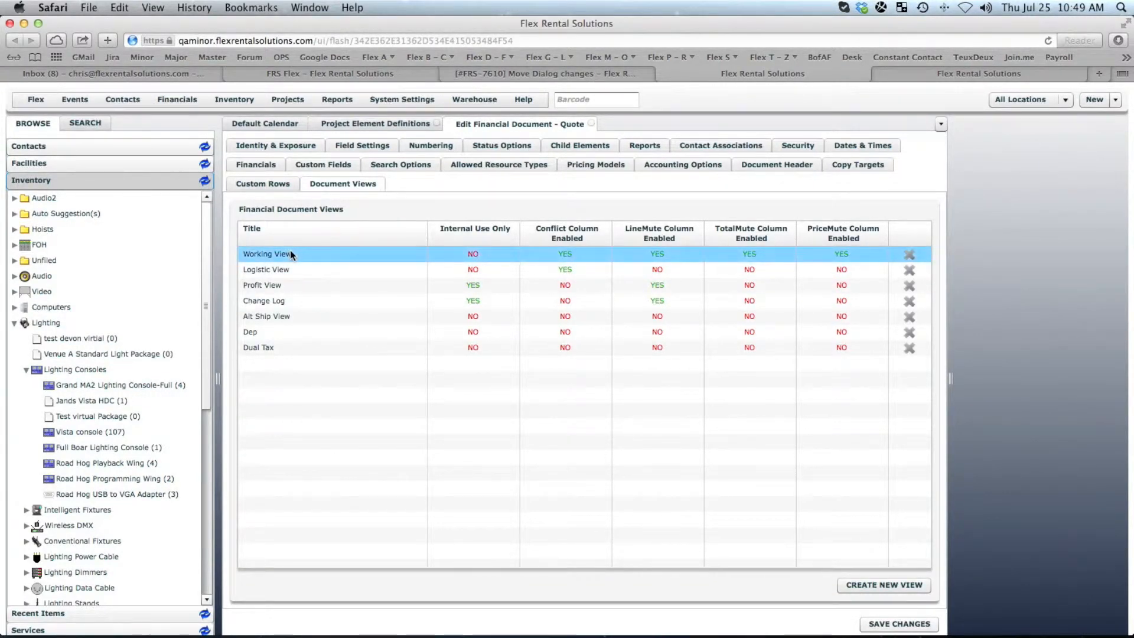
pyautogui.doubleClick(290, 254)
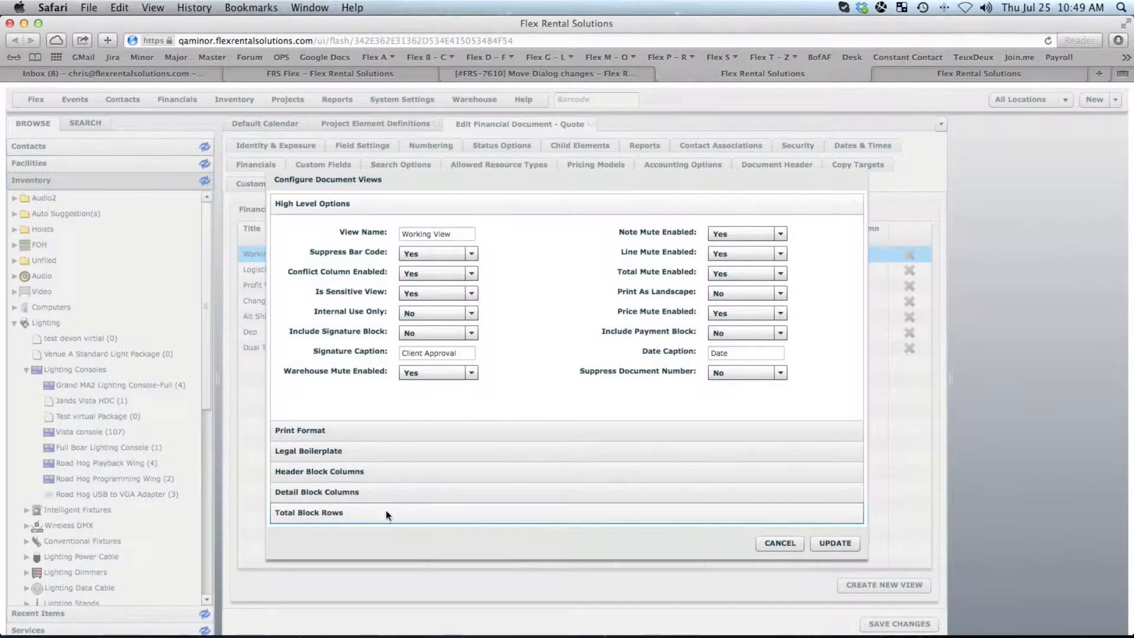
pyautogui.click(387, 512)
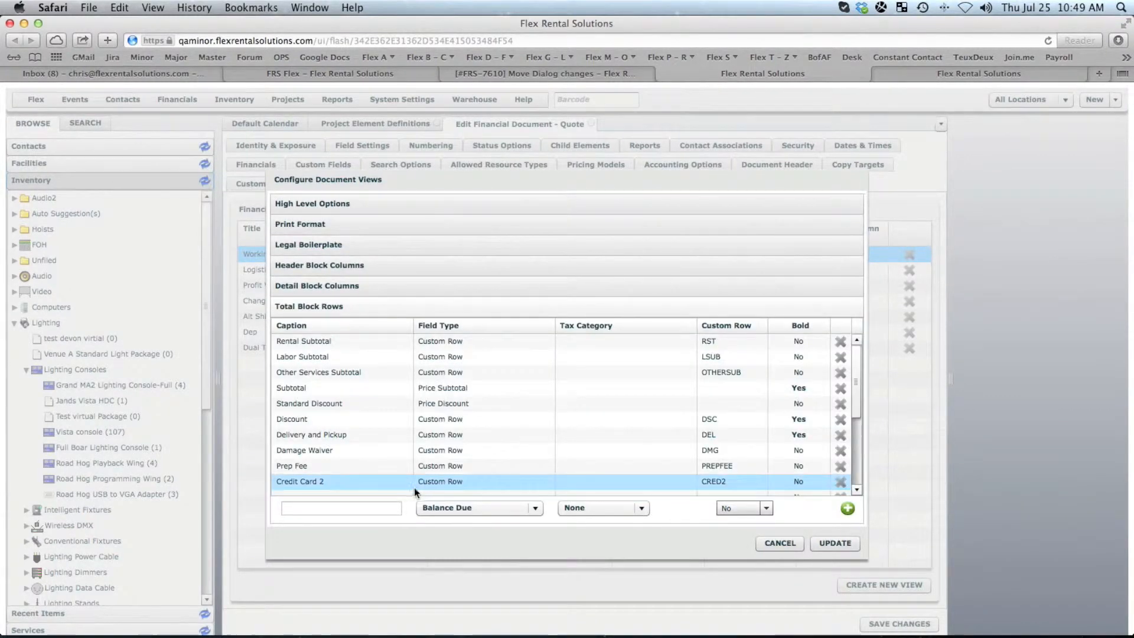
pyautogui.moveTo(859, 410); pyautogui.dragTo(854, 471)
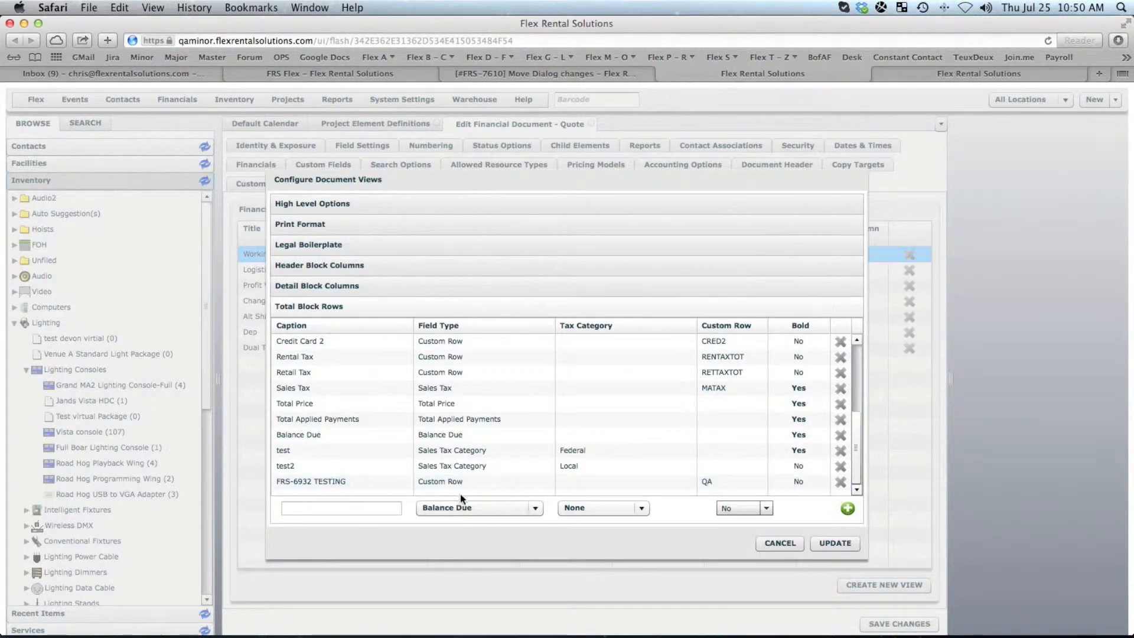
# - Add a total block row captioned Federal with the Sales Tax Category field type
pyautogui.click(449, 507)
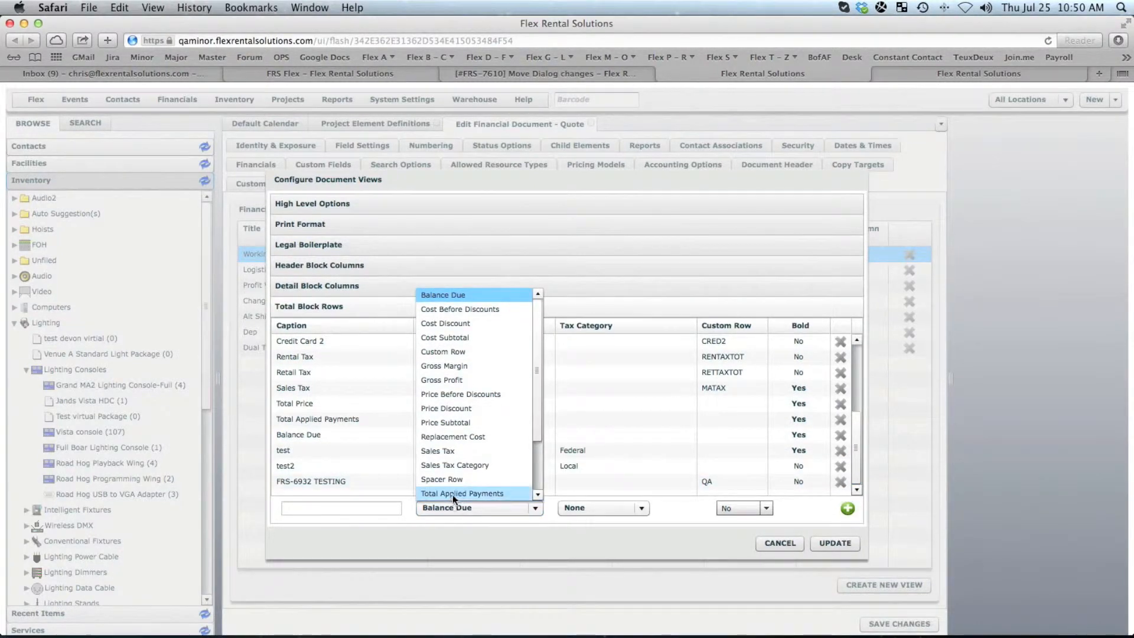
pyautogui.moveTo(537, 427)
pyautogui.mouseDown()
pyautogui.moveTo(538, 474)
pyautogui.moveTo(538, 435)
pyautogui.moveTo(538, 445)
pyautogui.mouseUp()
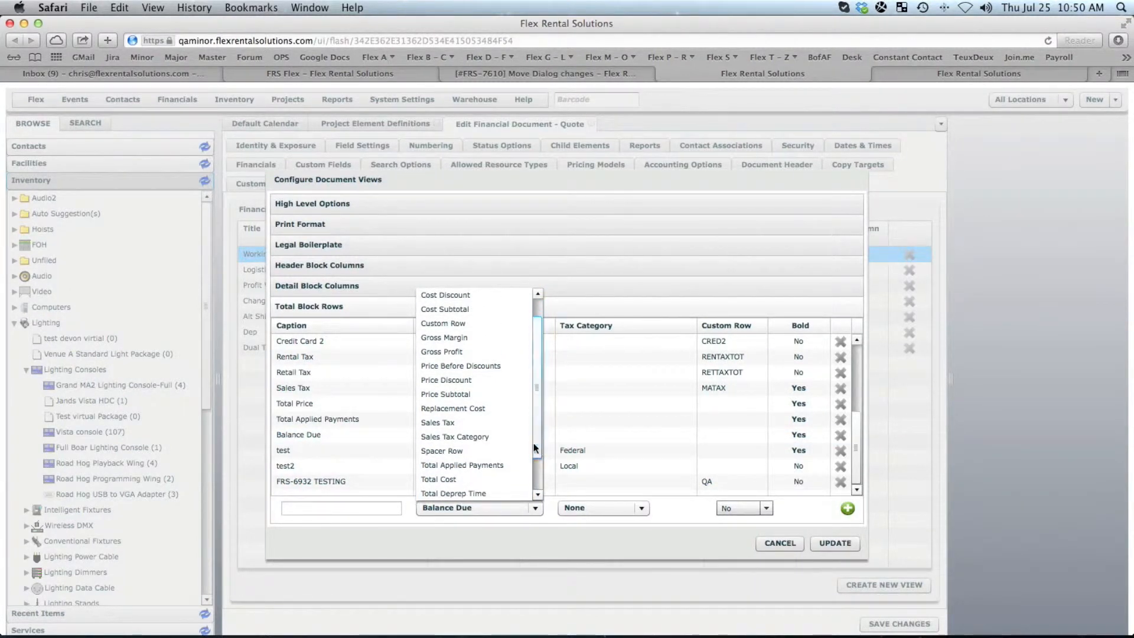
pyautogui.click(455, 437)
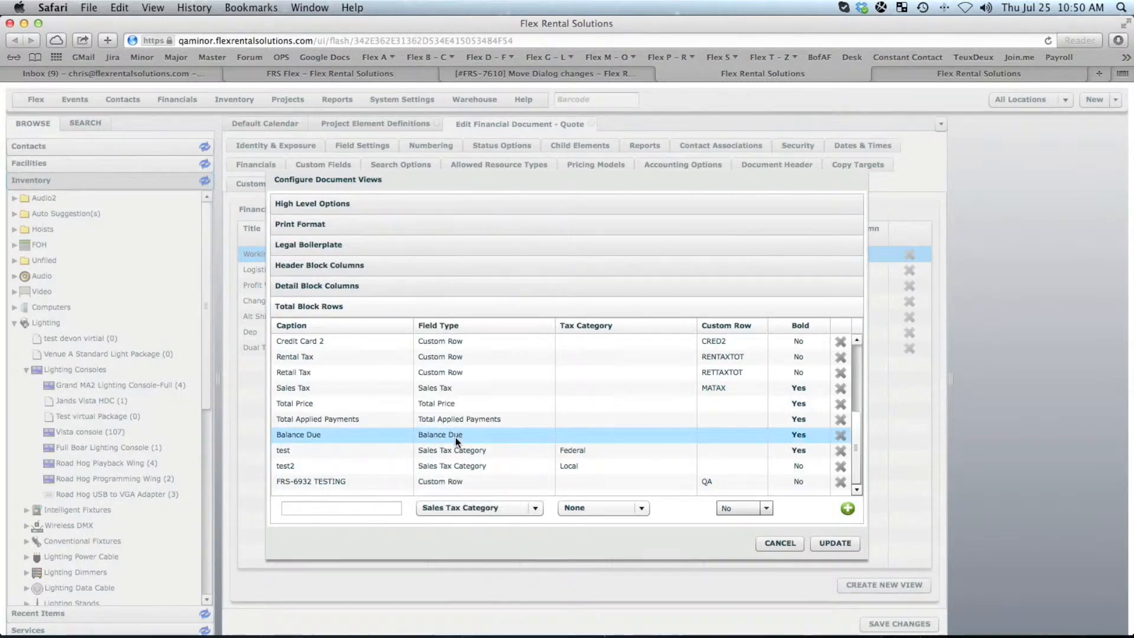
pyautogui.click(639, 506)
pyautogui.click(690, 452)
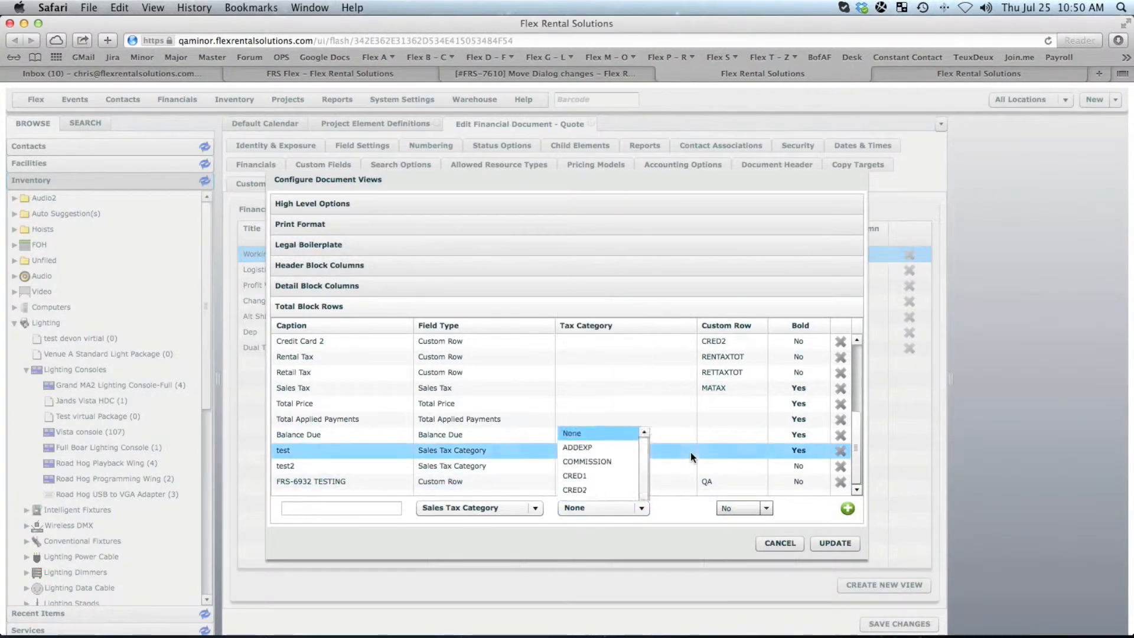
pyautogui.click(379, 508)
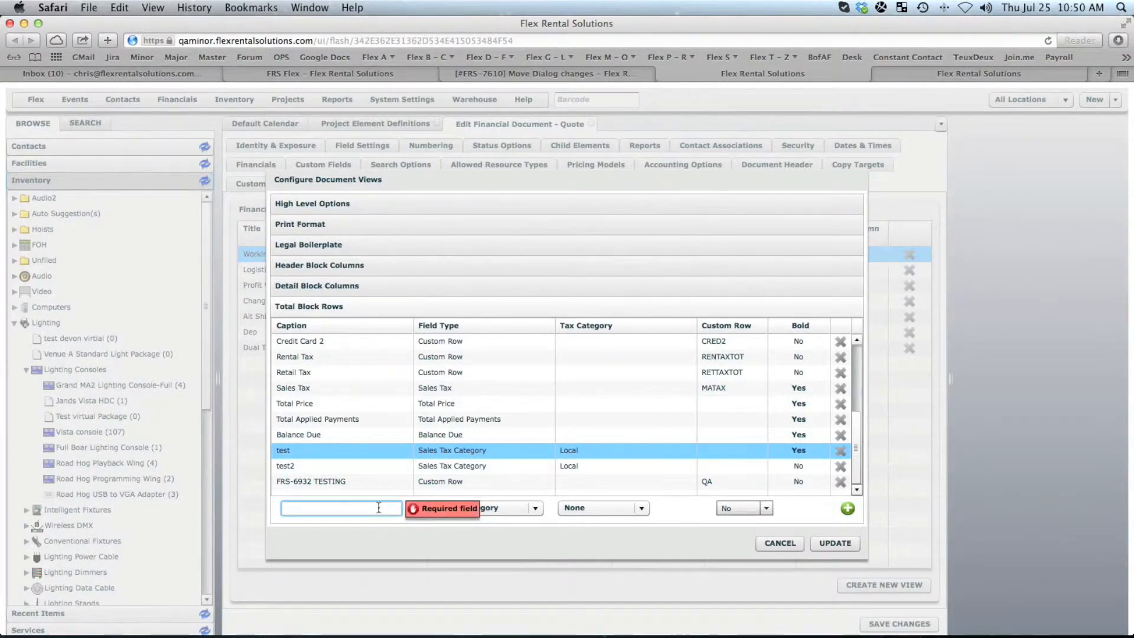
pyautogui.write('Federal')
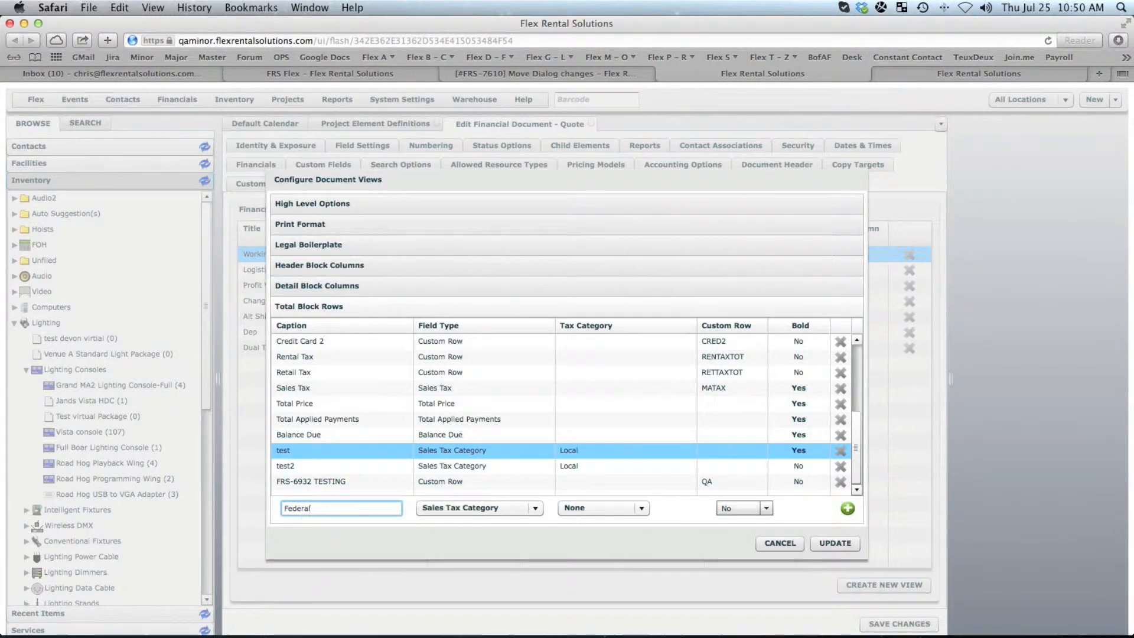
pyautogui.click(846, 508)
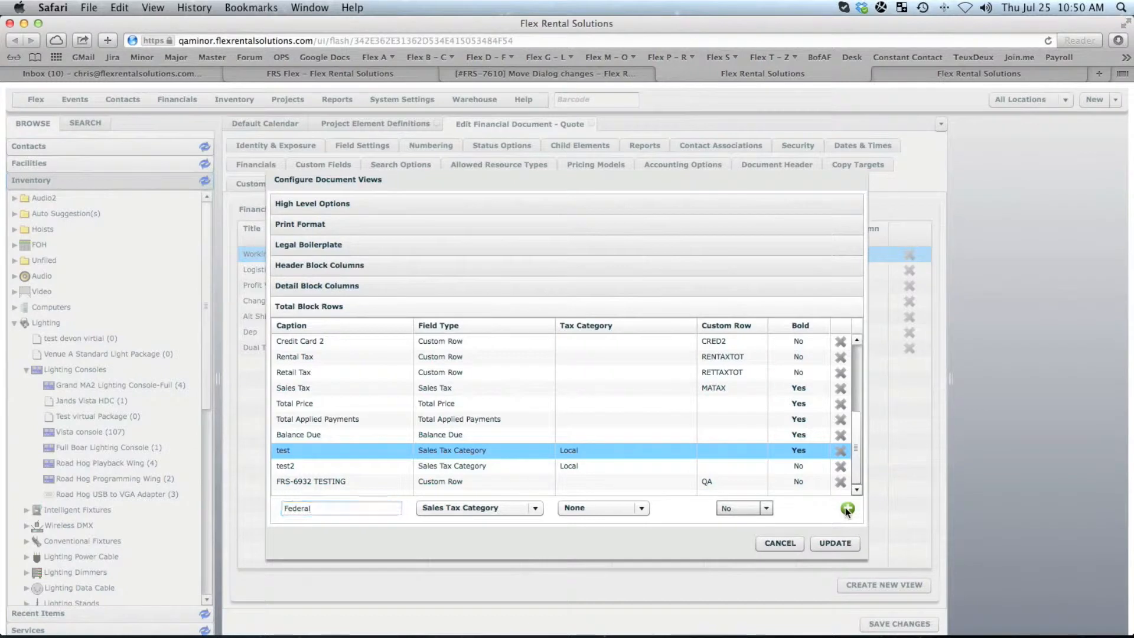
# - Set the new Federal row's tax category to Federal
pyautogui.moveTo(858, 467); pyautogui.dragTo(858, 490)
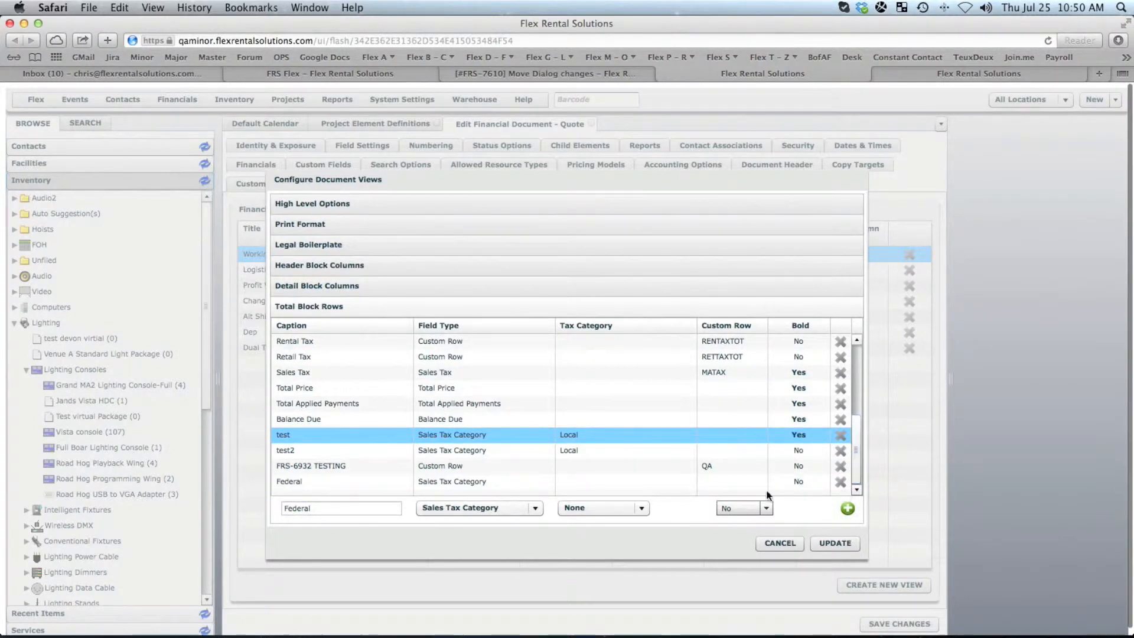
pyautogui.click(606, 483)
pyautogui.click(598, 480)
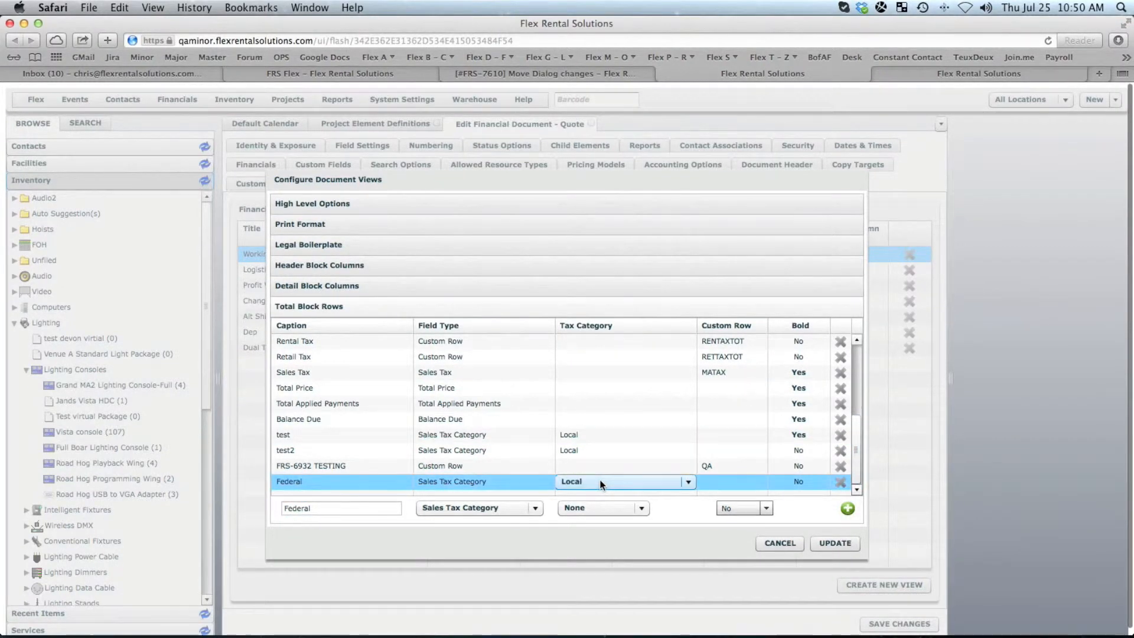
pyautogui.click(602, 482)
pyautogui.click(605, 481)
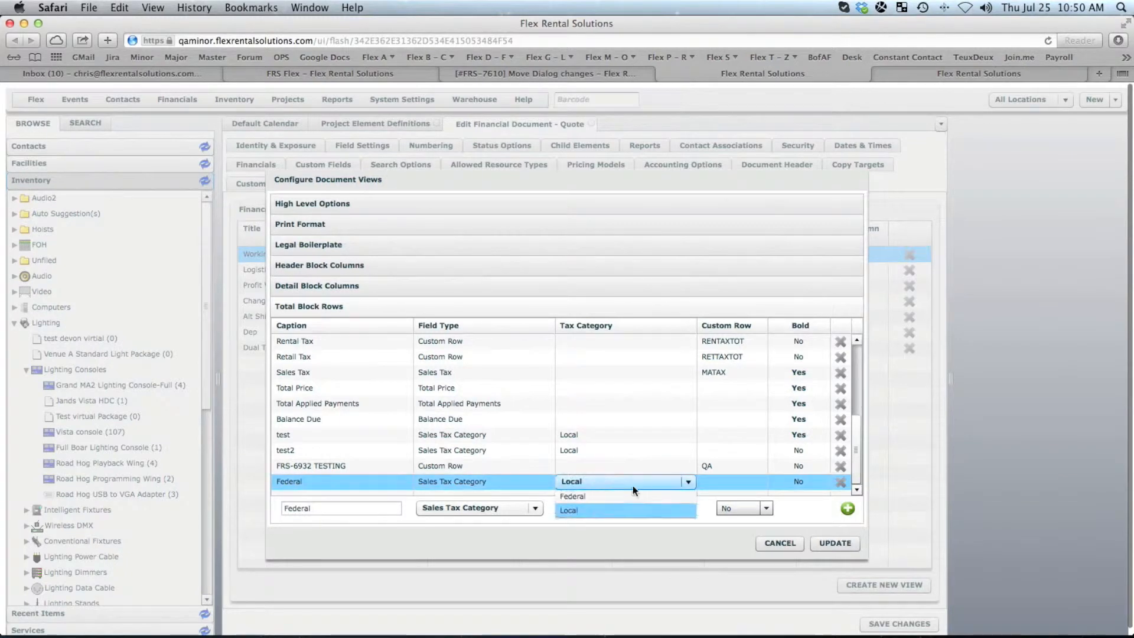
pyautogui.click(627, 497)
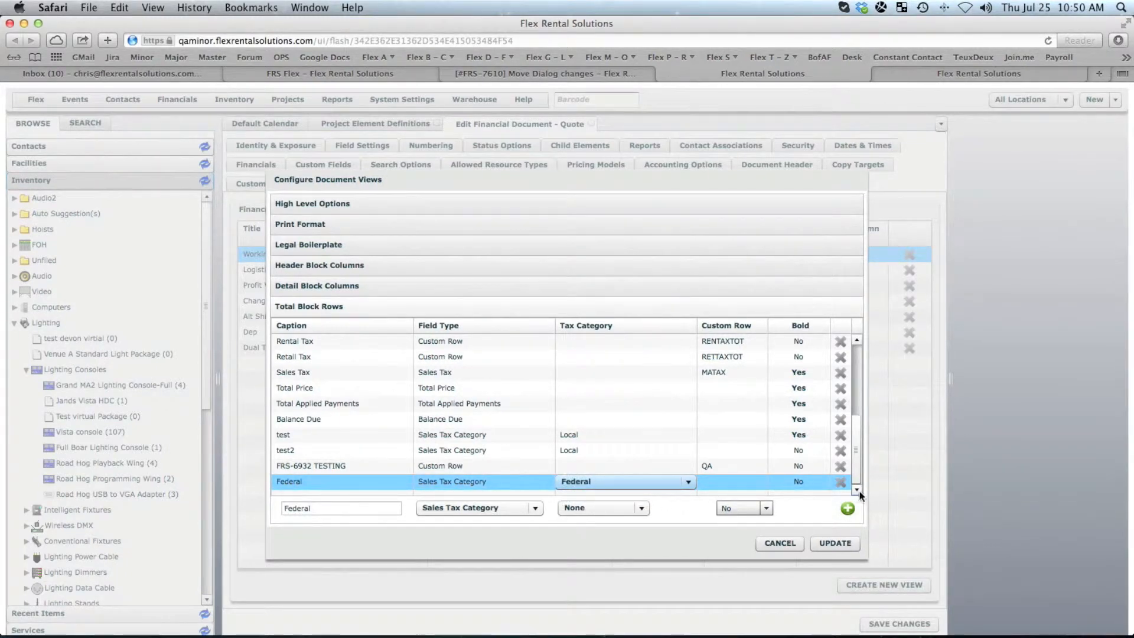
# - Add another Sales Tax Category total block row captioned Local
pyautogui.click(682, 504)
pyautogui.moveTo(338, 508); pyautogui.dragTo(233, 509)
pyautogui.write('Local')
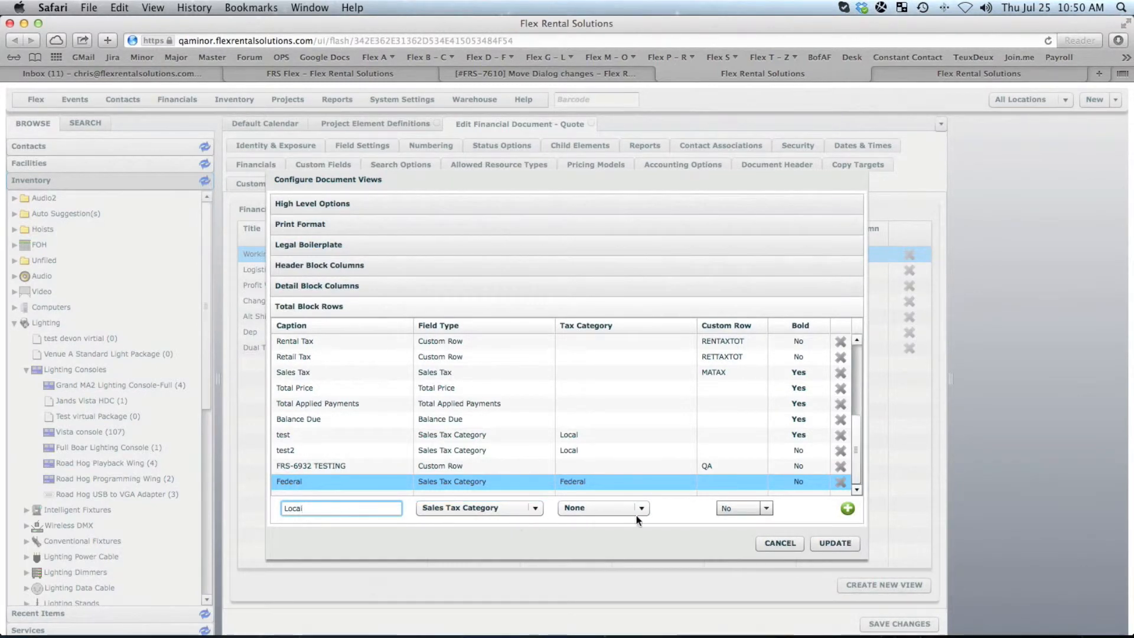
pyautogui.click(848, 508)
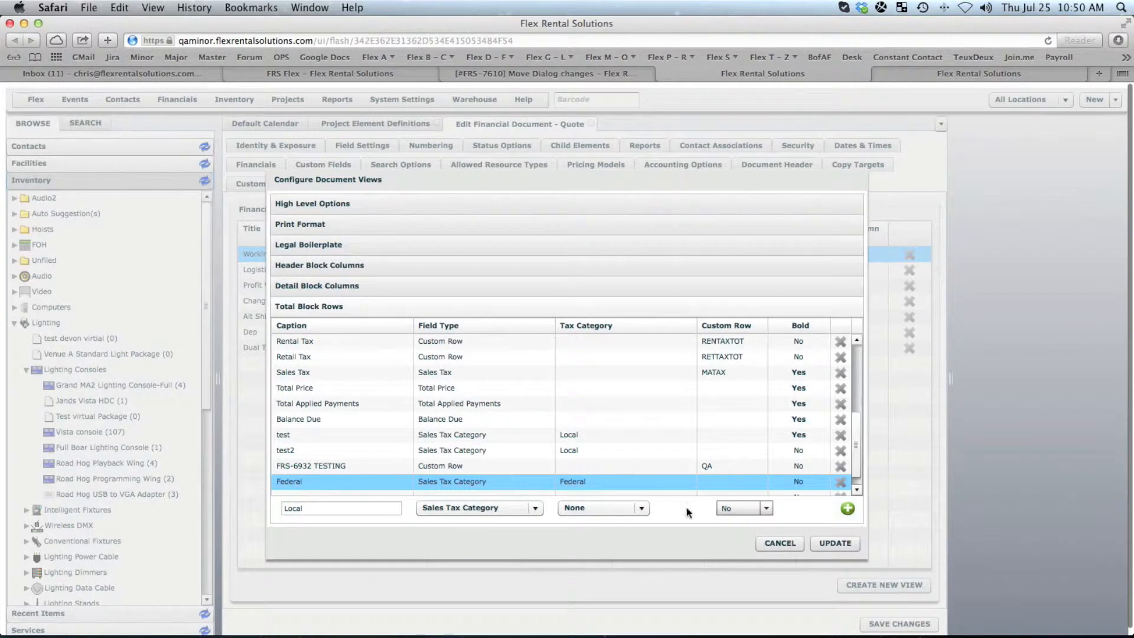
# - Set the new Local row's tax category to Local
pyautogui.scroll(-1, 726, 485)
pyautogui.click(609, 486)
pyautogui.click(609, 485)
pyautogui.click(609, 483)
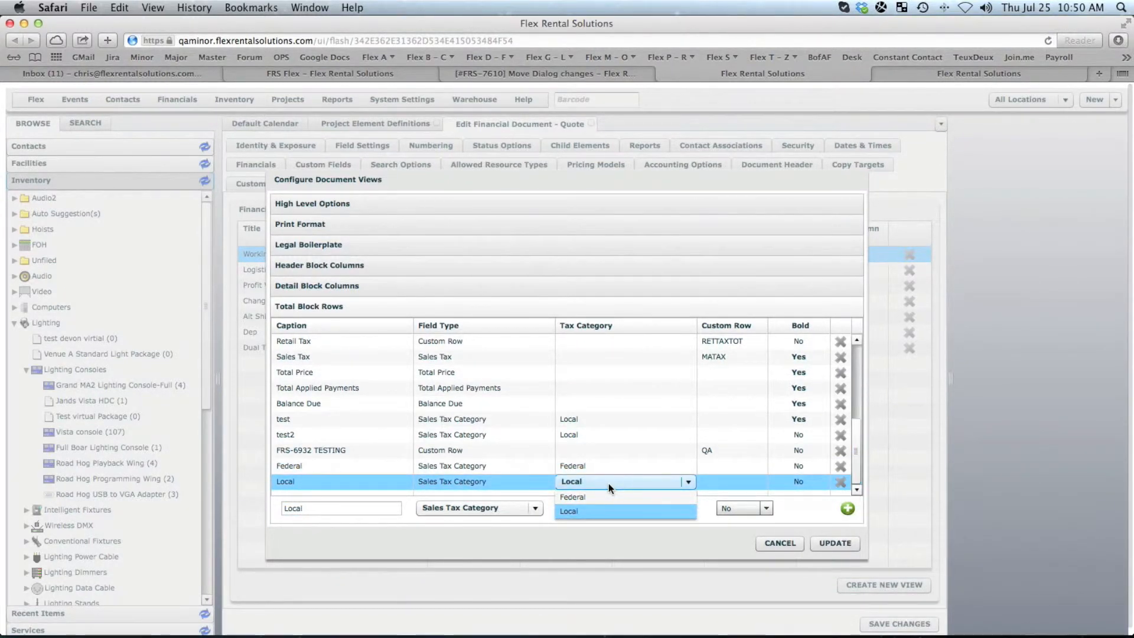
pyautogui.click(592, 510)
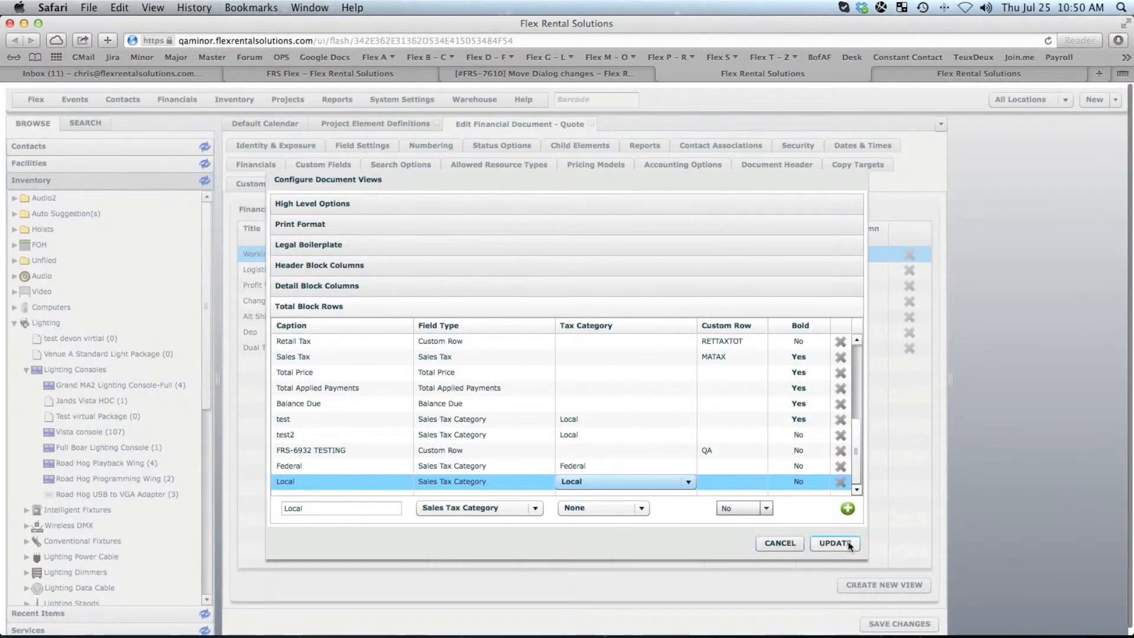
# - Apply the Working View changes and save the Quote financial document definition
pyautogui.click(829, 544)
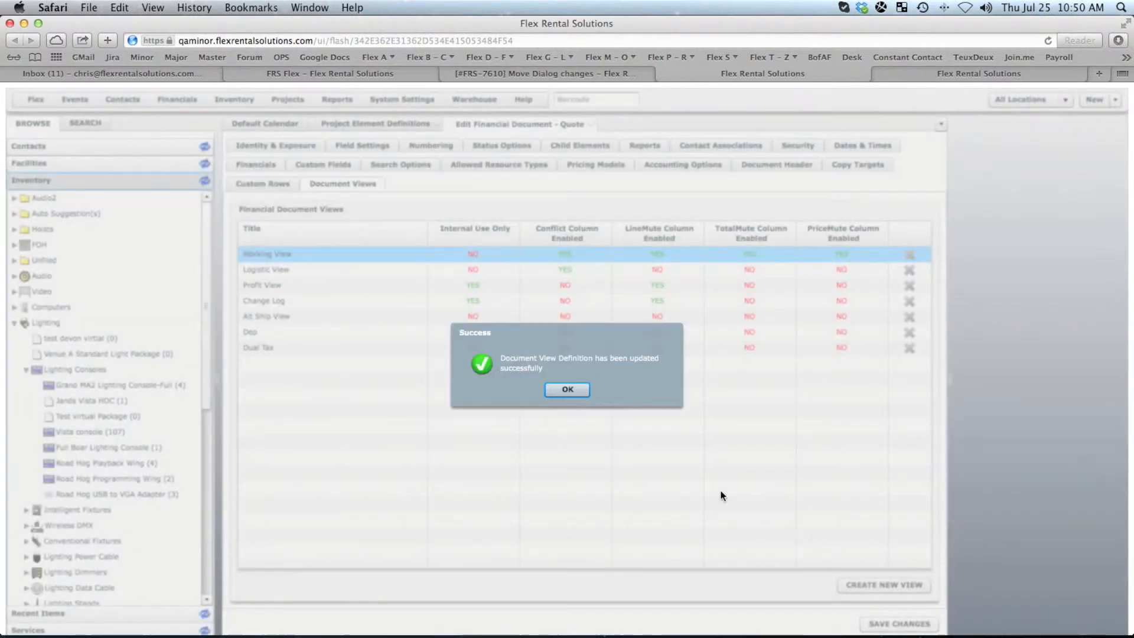
pyautogui.click(560, 391)
pyautogui.click(871, 624)
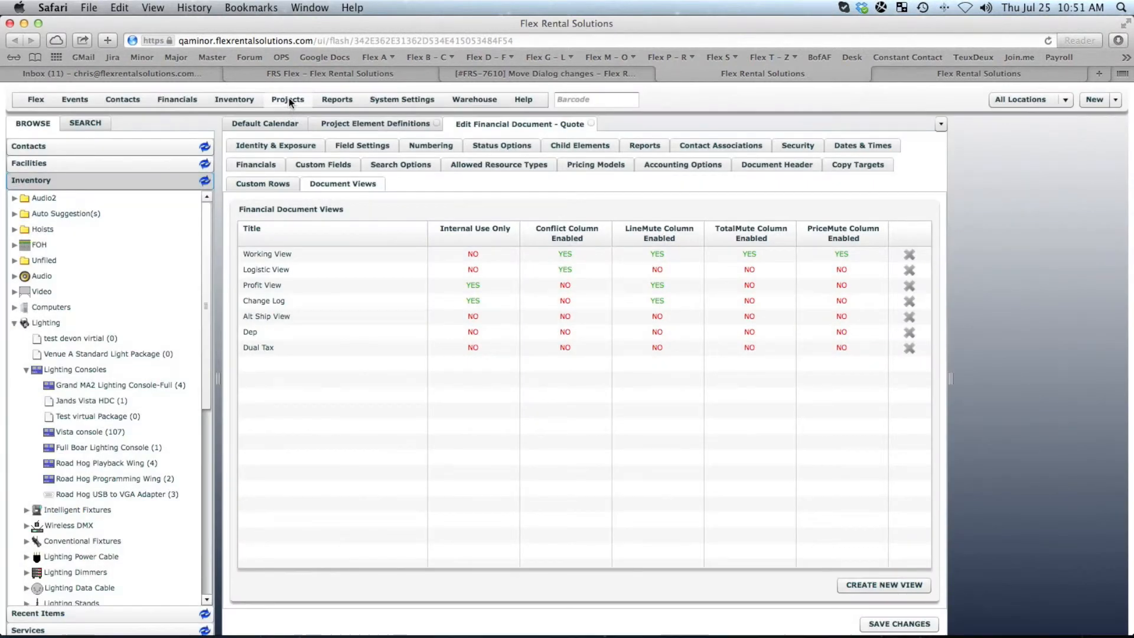
# - Open the Test quote from the Default Calendar and review the rows in its Totals & Notes section
pyautogui.click(289, 99)
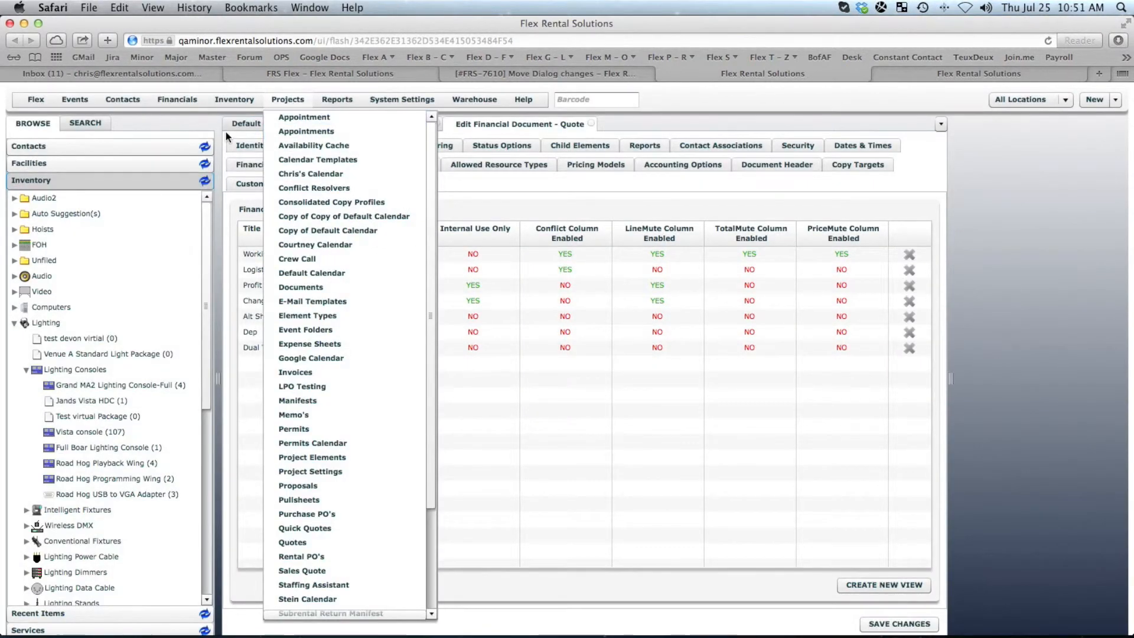
pyautogui.click(240, 122)
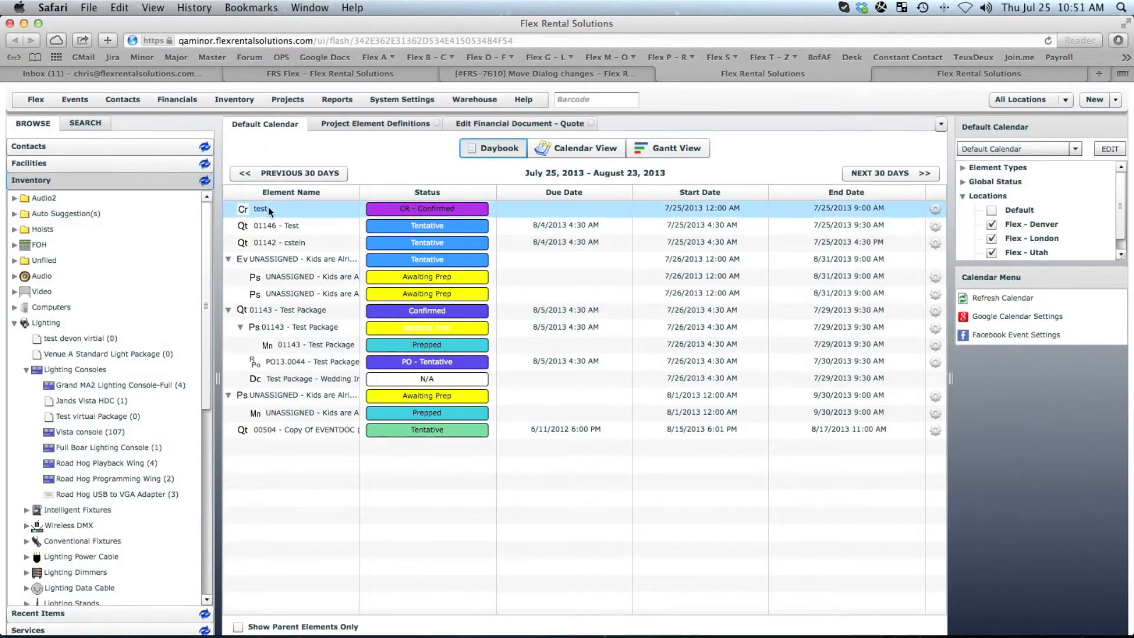
pyautogui.doubleClick(276, 241)
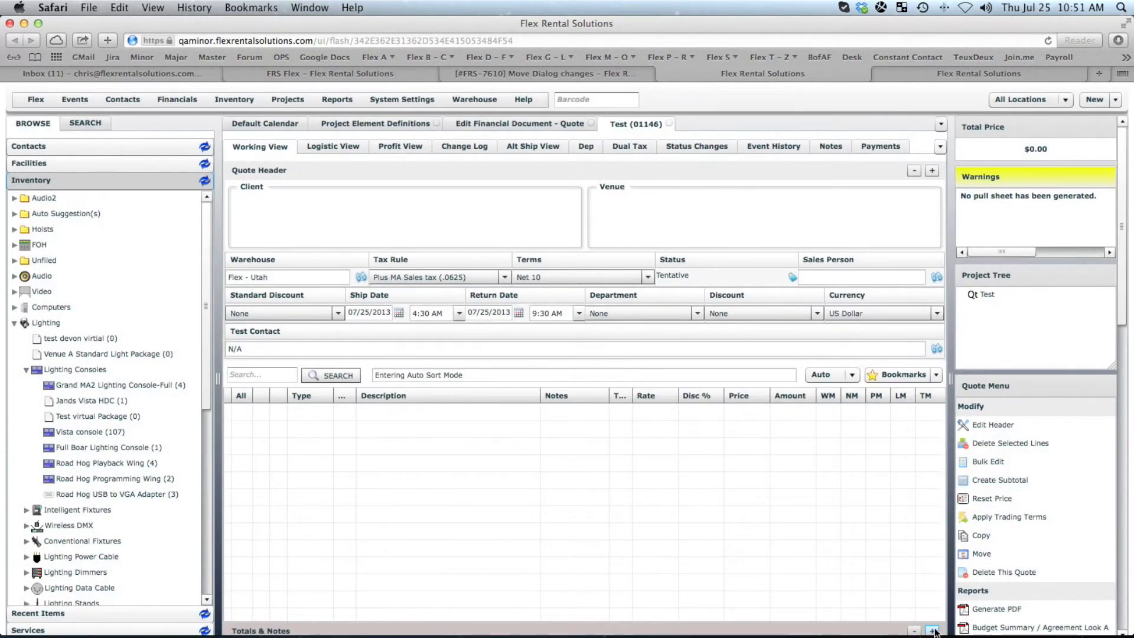
pyautogui.click(933, 631)
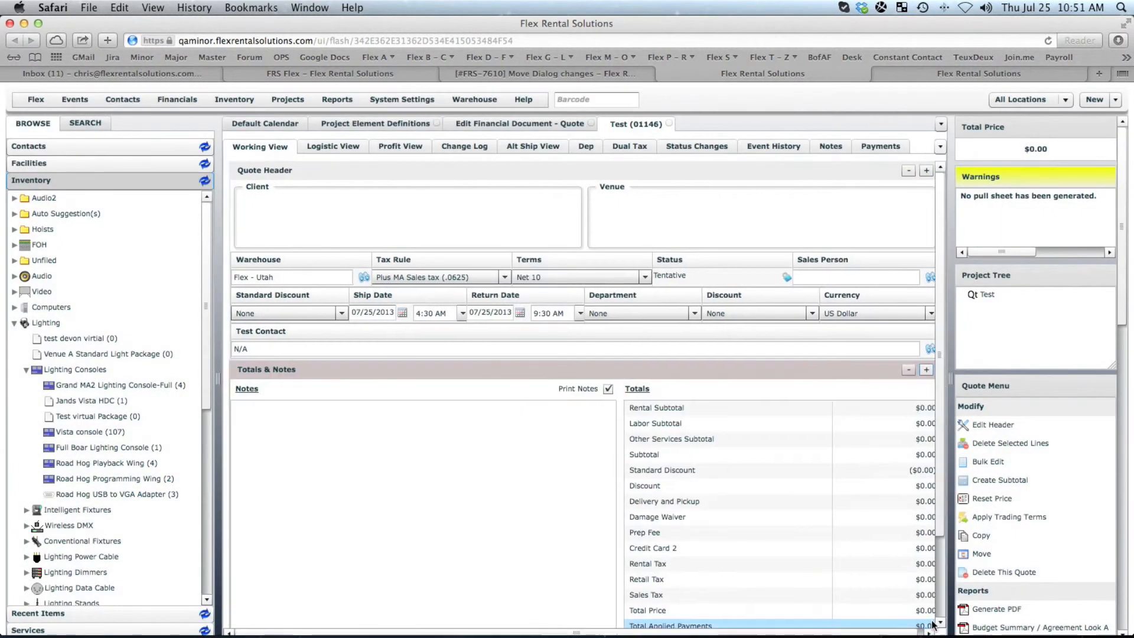
pyautogui.scroll(-3, 942, 617)
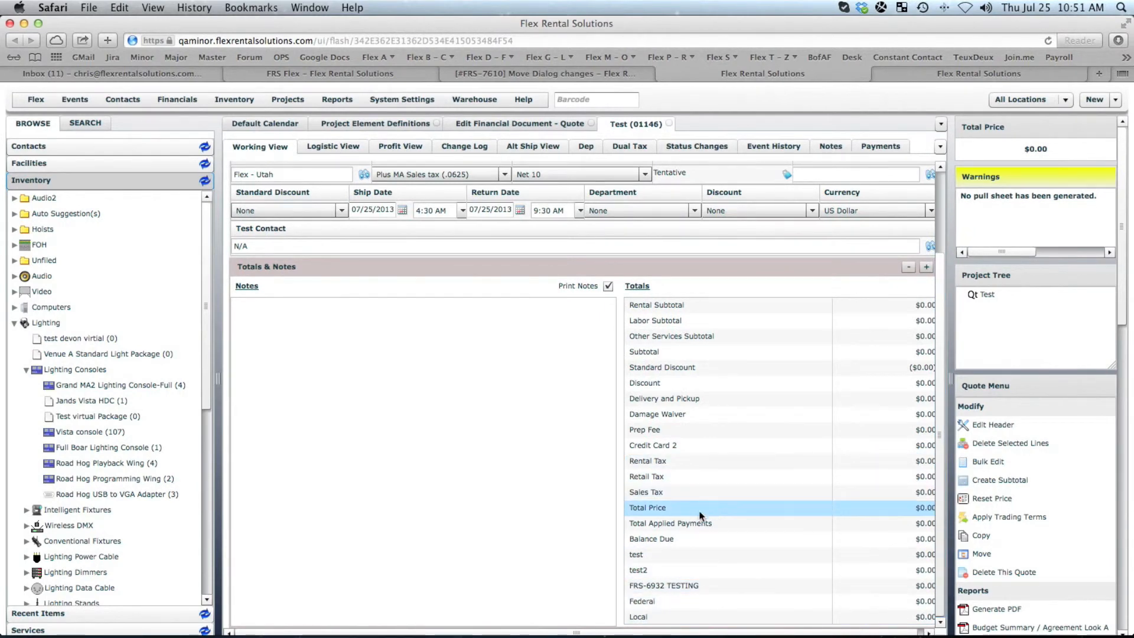
# - Reopen the Working View document view and review its total block rows
pyautogui.click(505, 125)
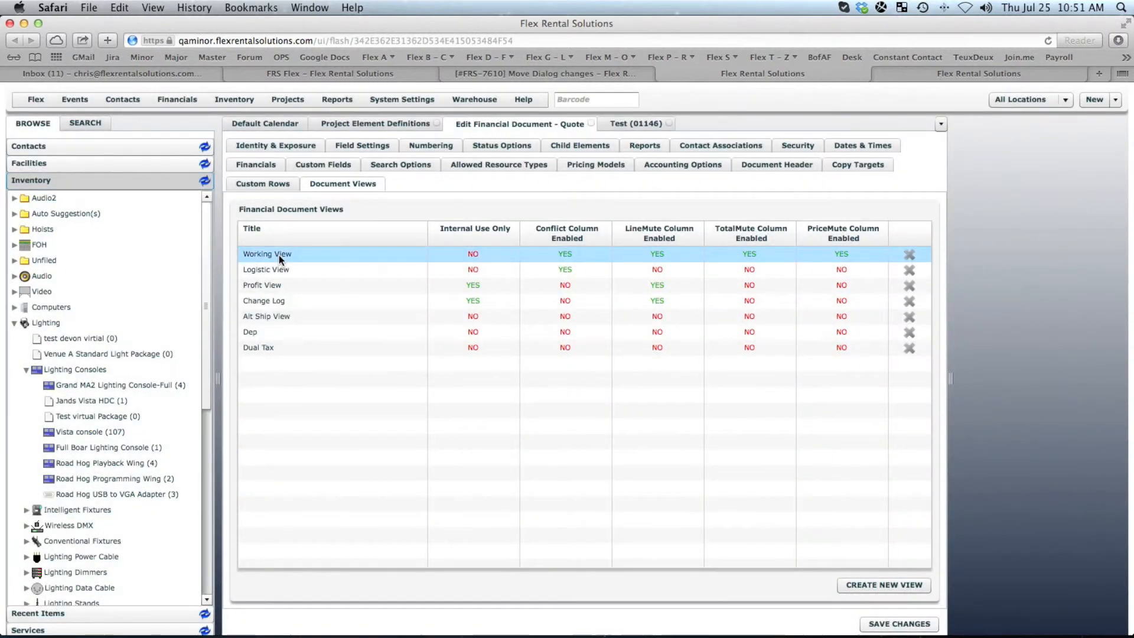
pyautogui.doubleClick(279, 255)
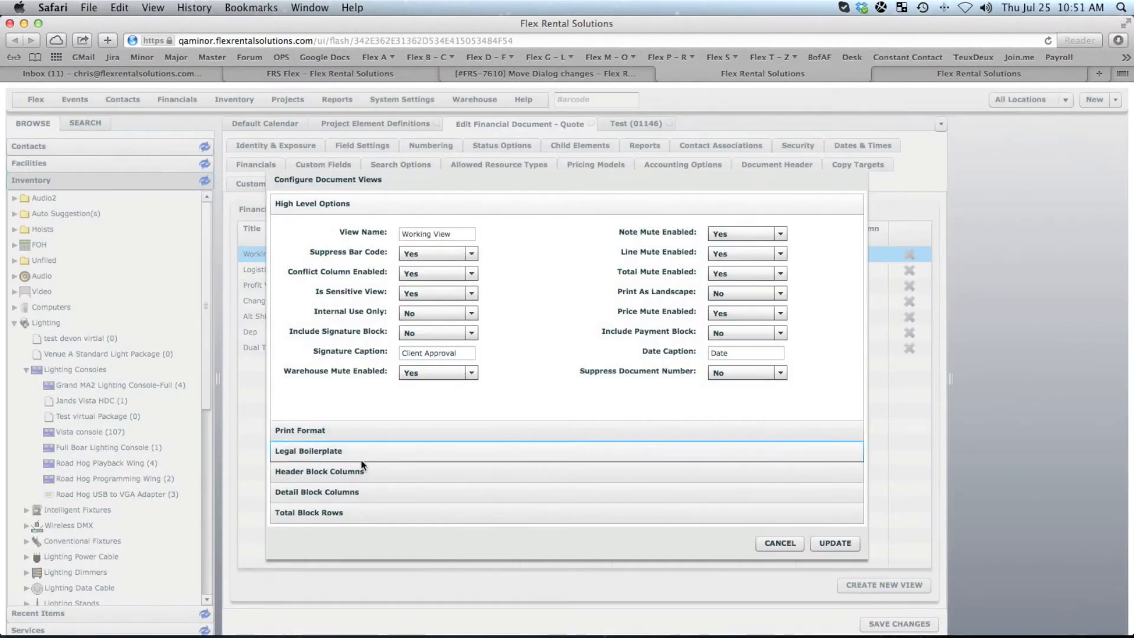
pyautogui.click(356, 516)
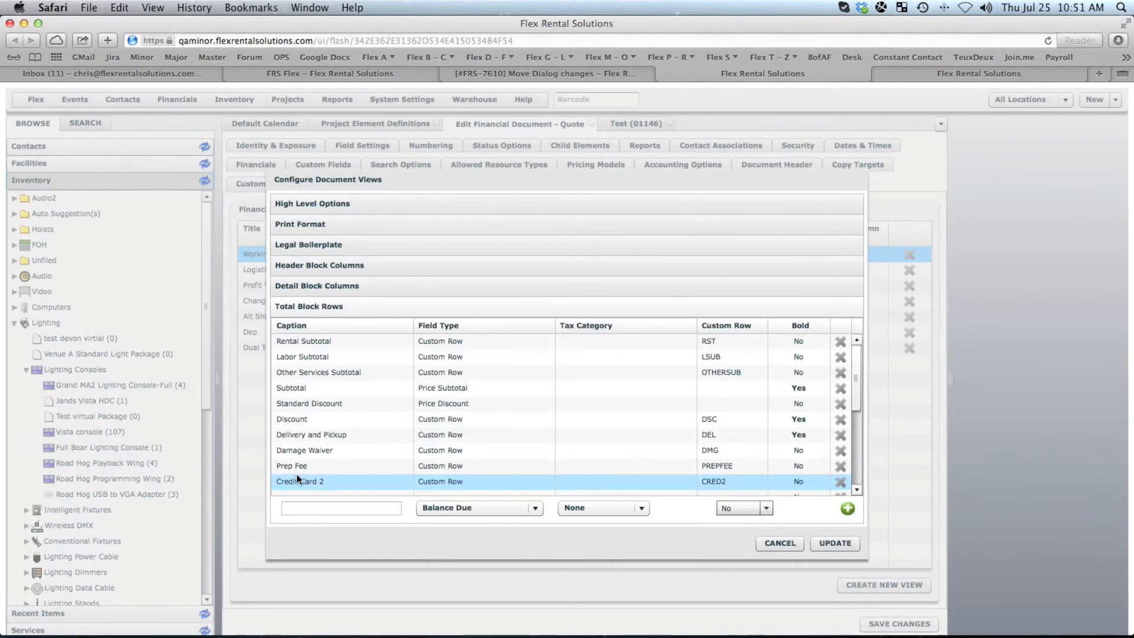
pyautogui.moveTo(856, 389); pyautogui.dragTo(853, 472)
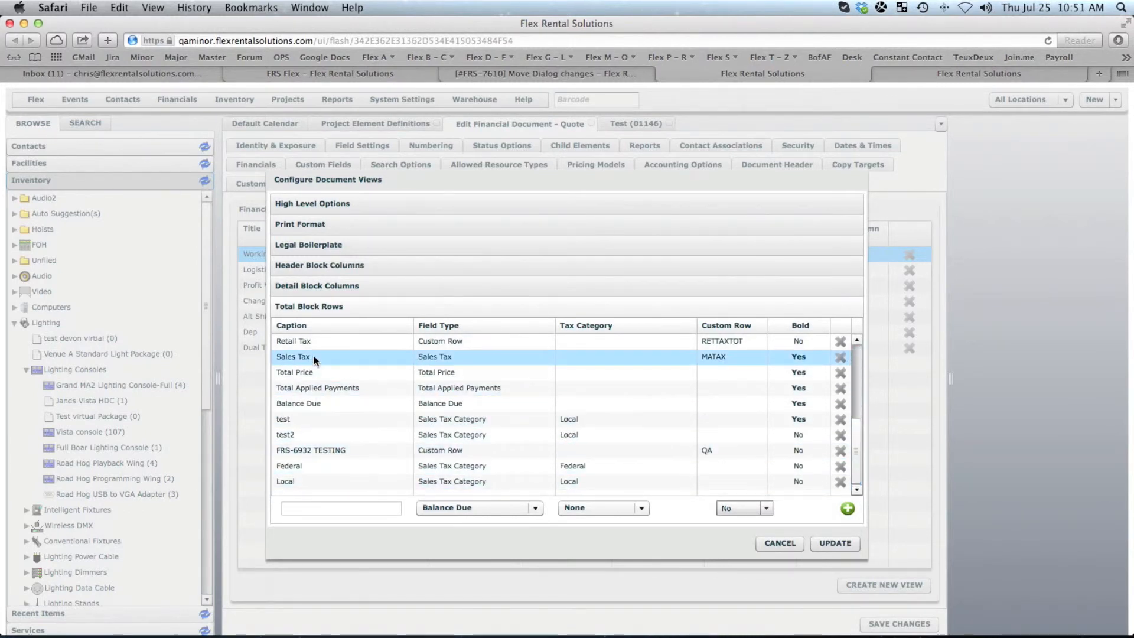